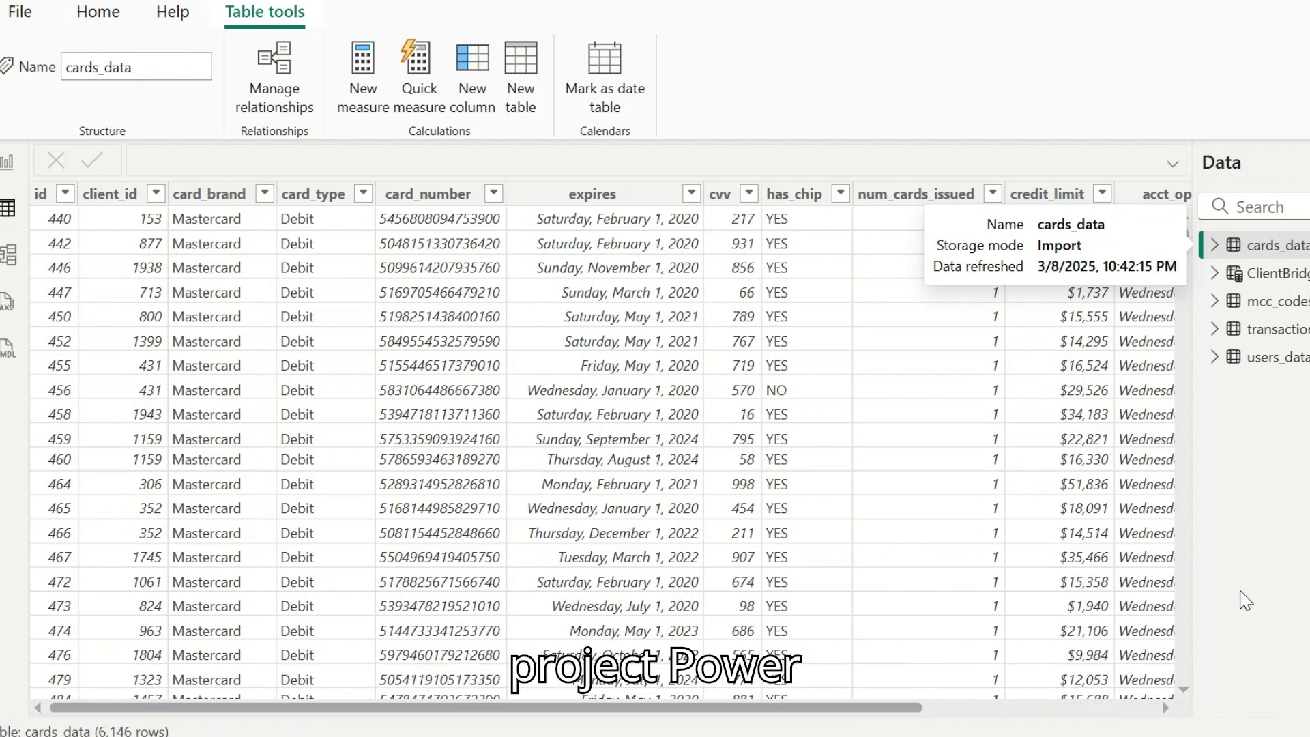
Switch to the 365 Business Bank problem statement PDF and read the overview, objectives and possible insights on its first two pages.
key("alt+Tab")
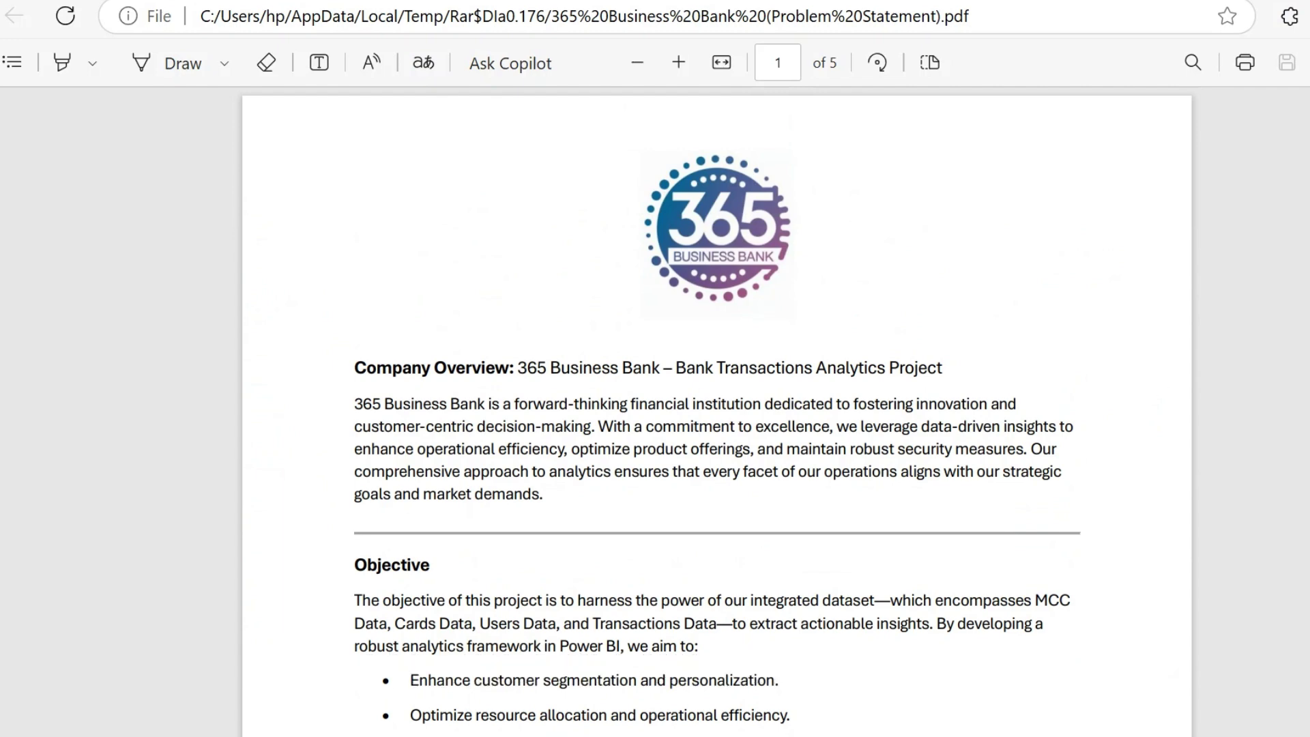
scroll(716, 410, "down", 1)
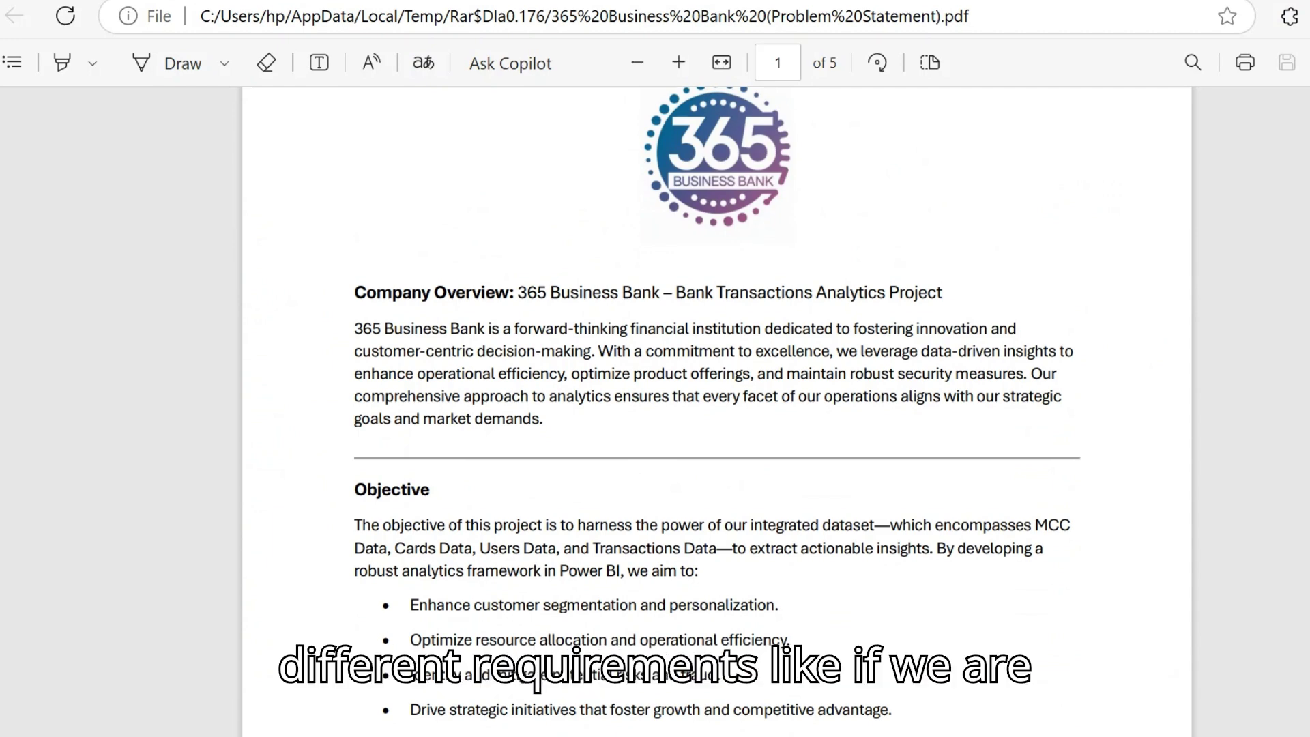
scroll(717, 410, "down", 20)
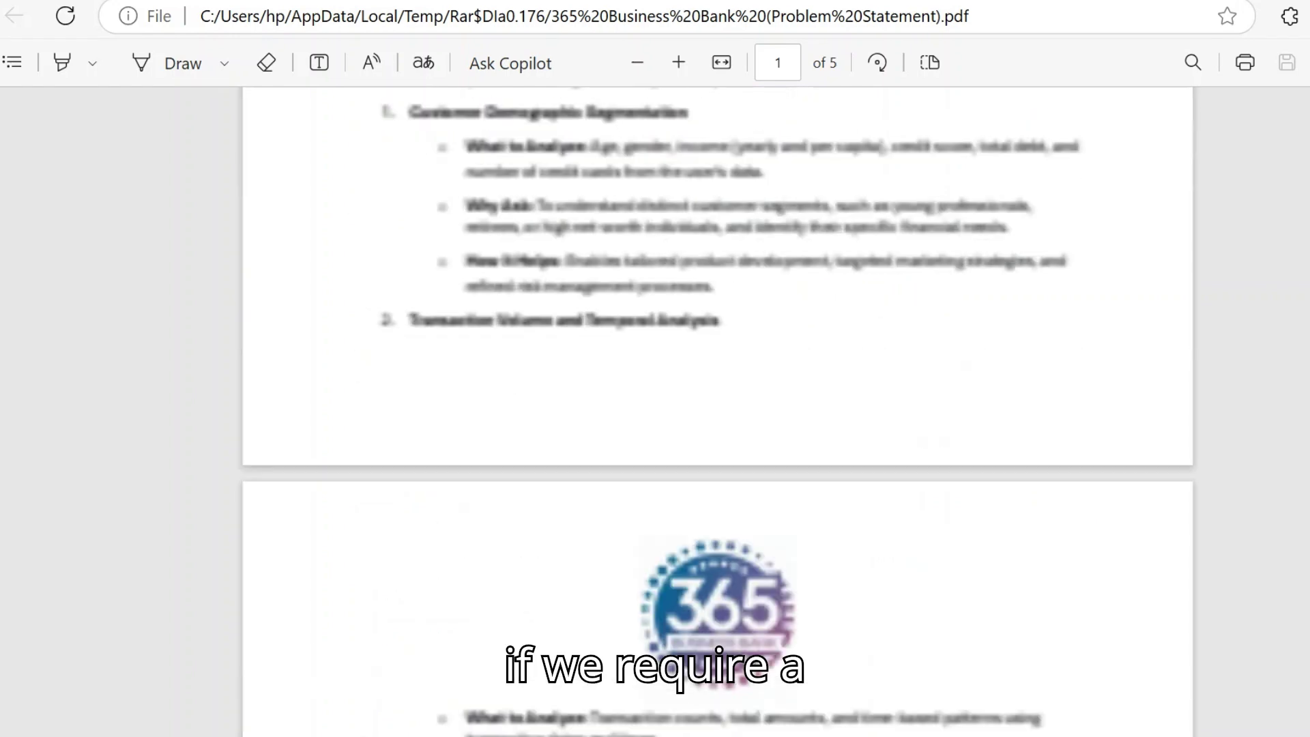
scroll(515, 239, "up", 5)
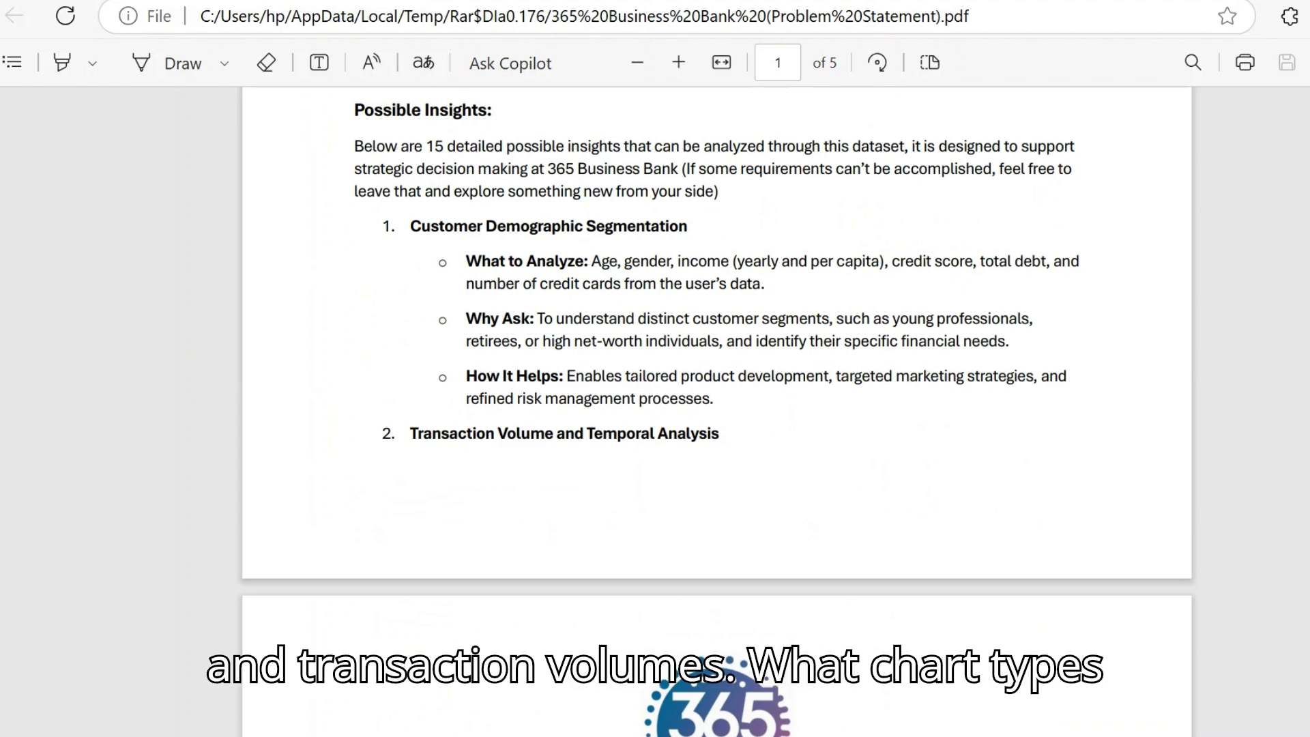
scroll(716, 409, "down", 1)
scroll(717, 409, "down", 5)
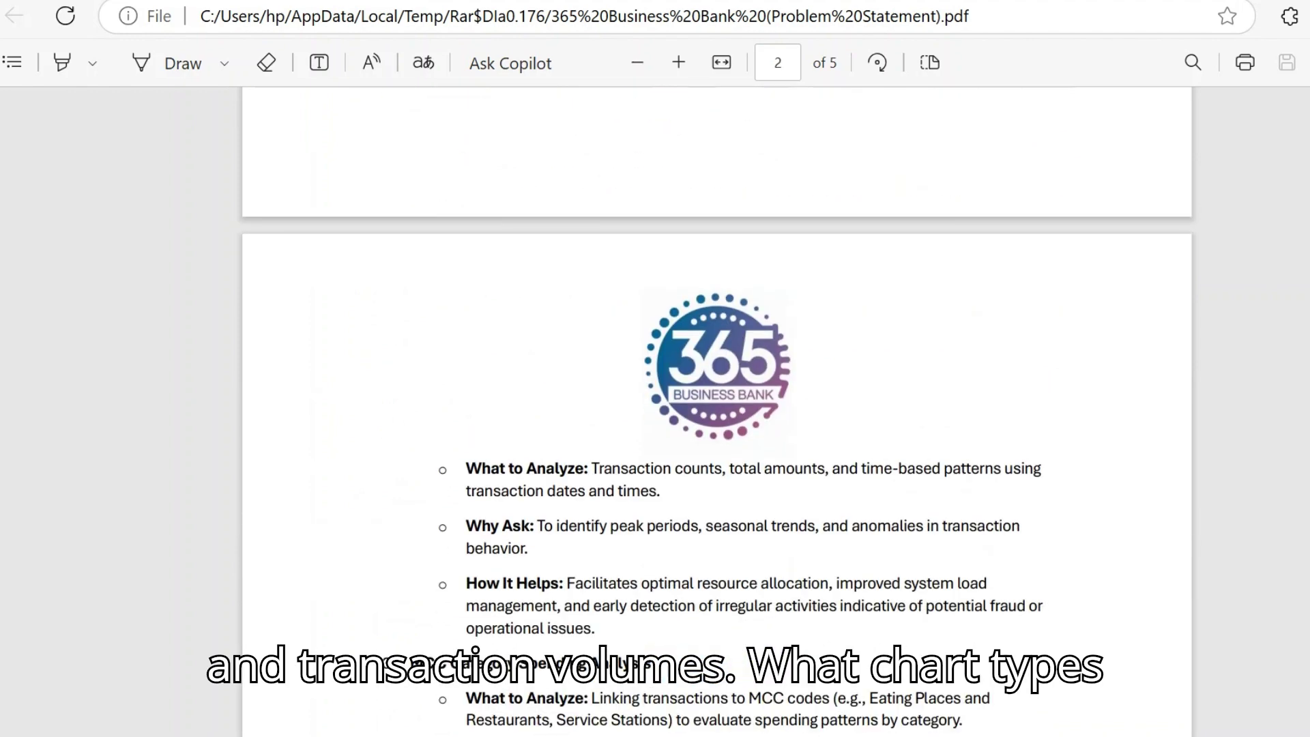
scroll(716, 410, "down", 9)
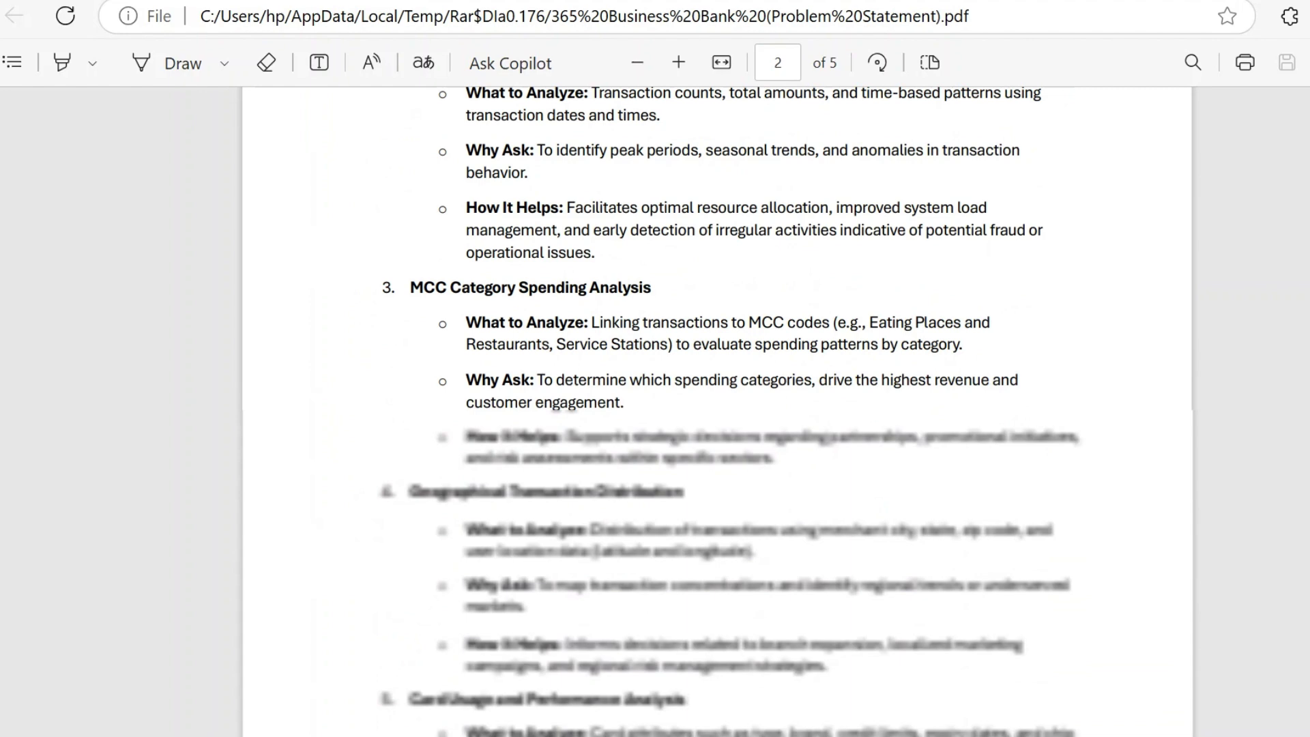
scroll(717, 409, "up", 1)
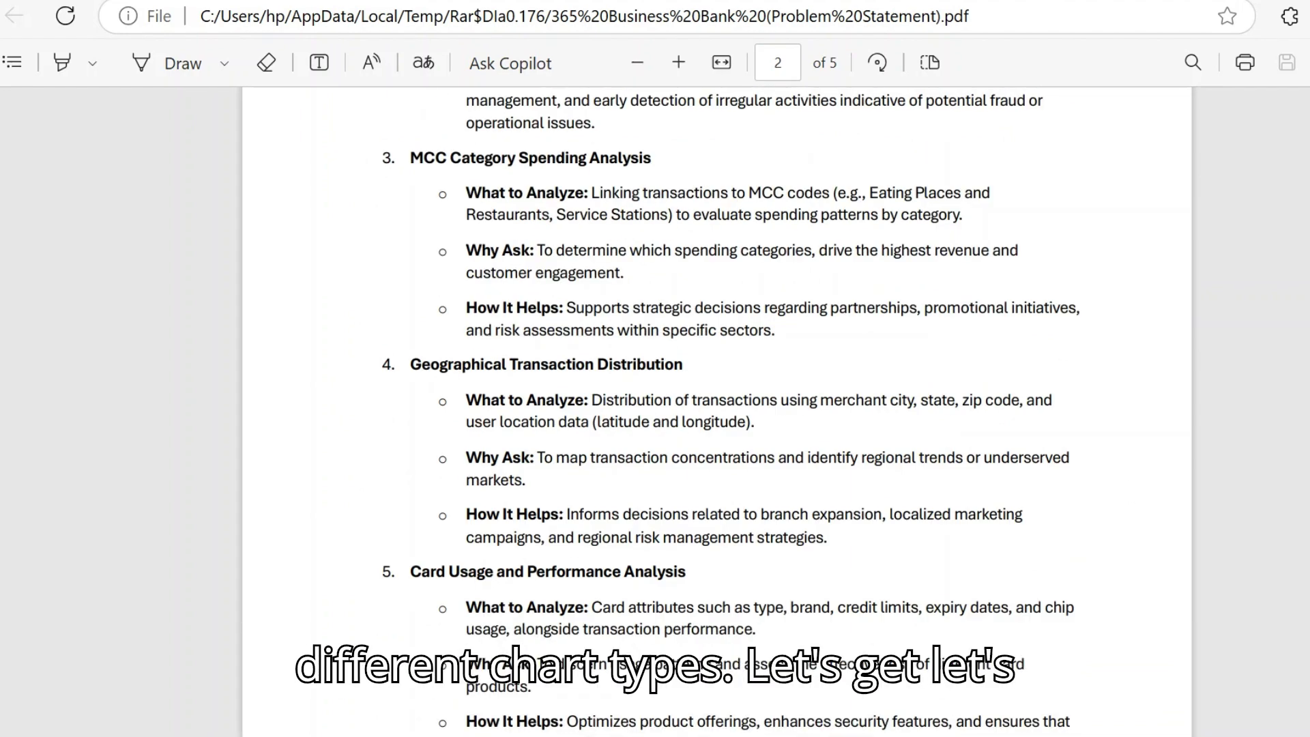
Switch to the 365 Business Bank Analysis report in Power BI and examine the cards_data columns and the relationships between the model's tables.
mouse_move(902, 735)
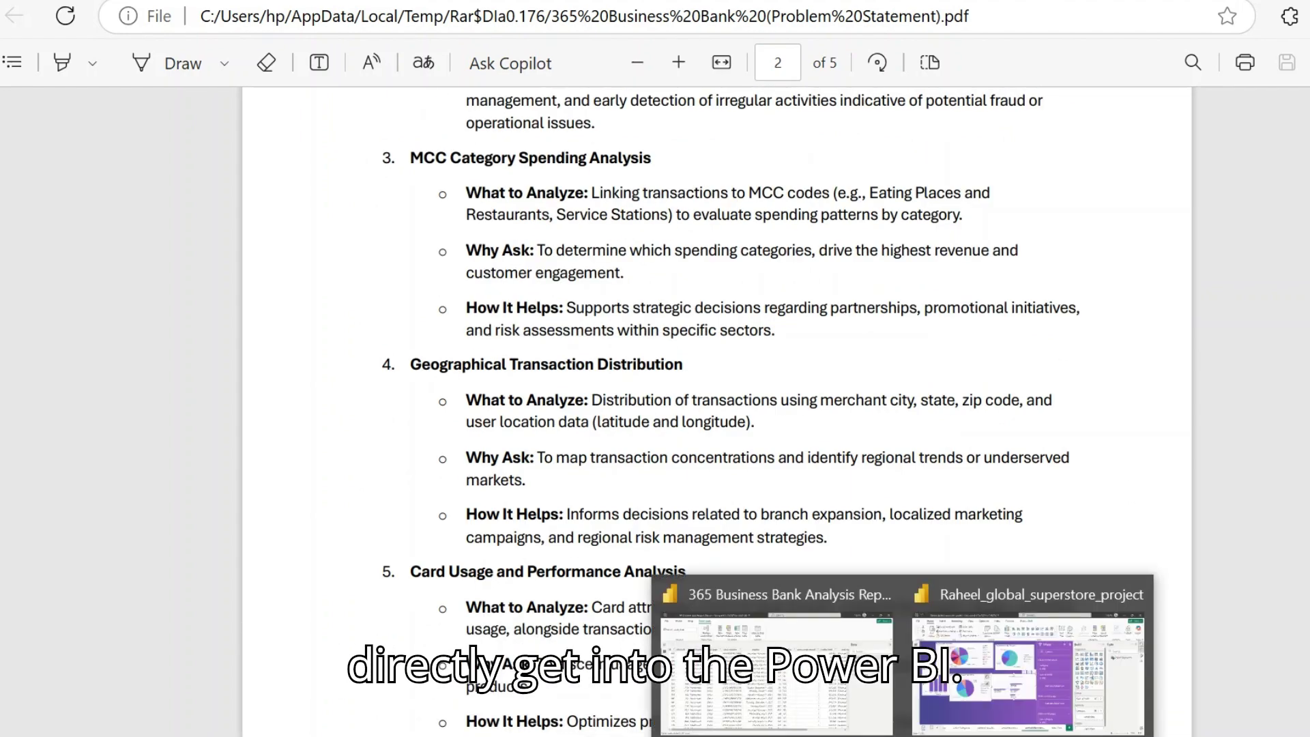
left_click(1003, 678)
left_click(702, 683)
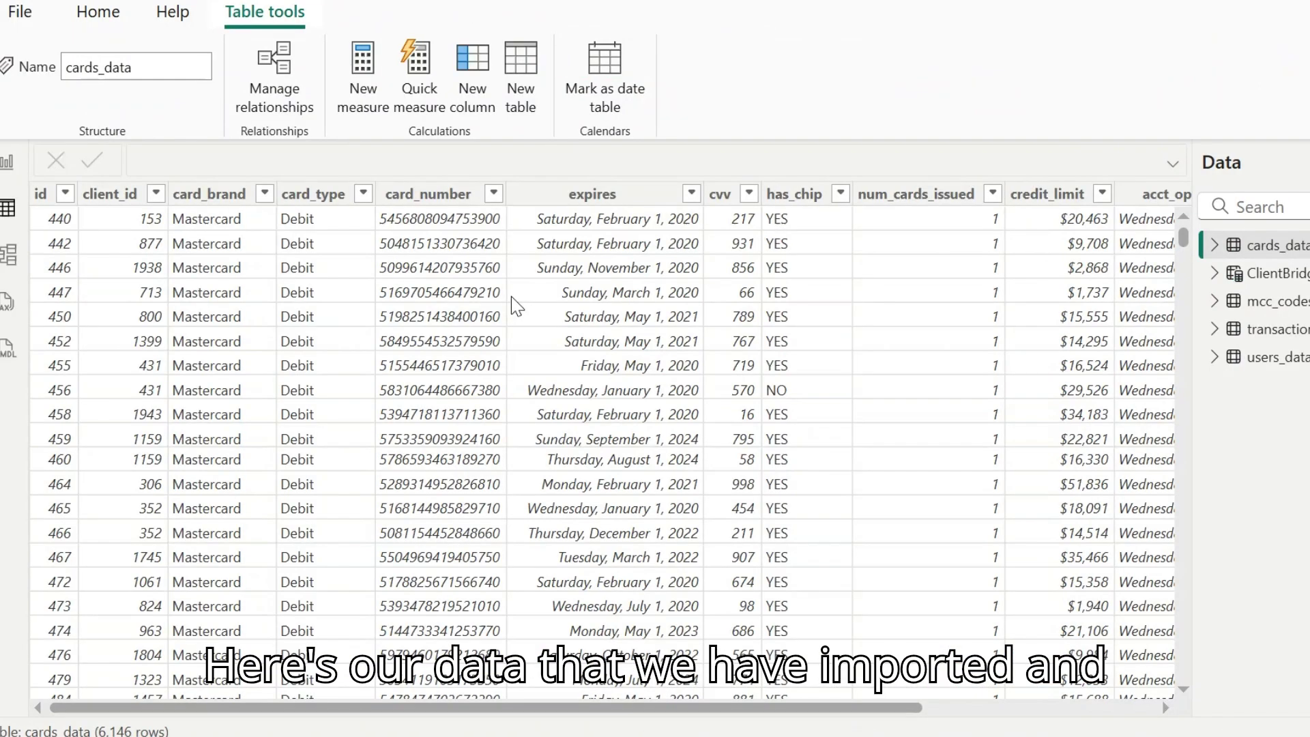
left_click_drag(812, 708, 976, 720)
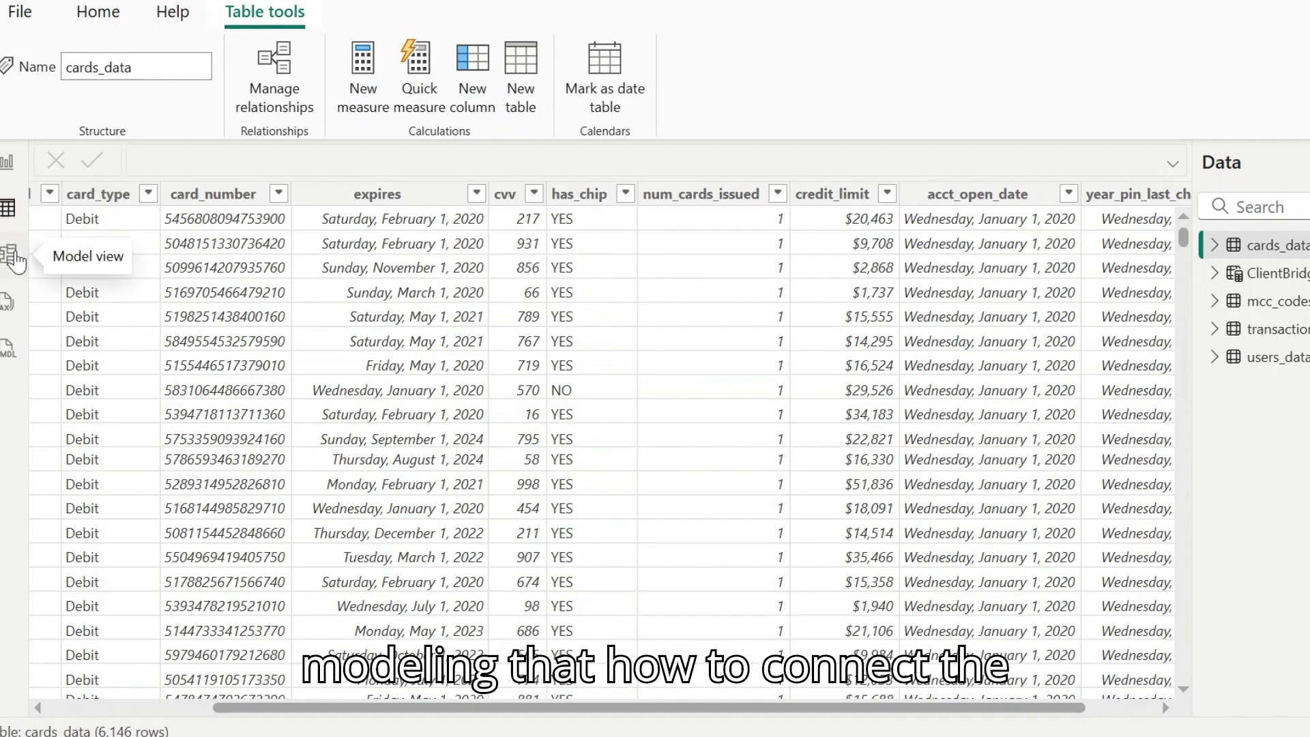
left_click(17, 258)
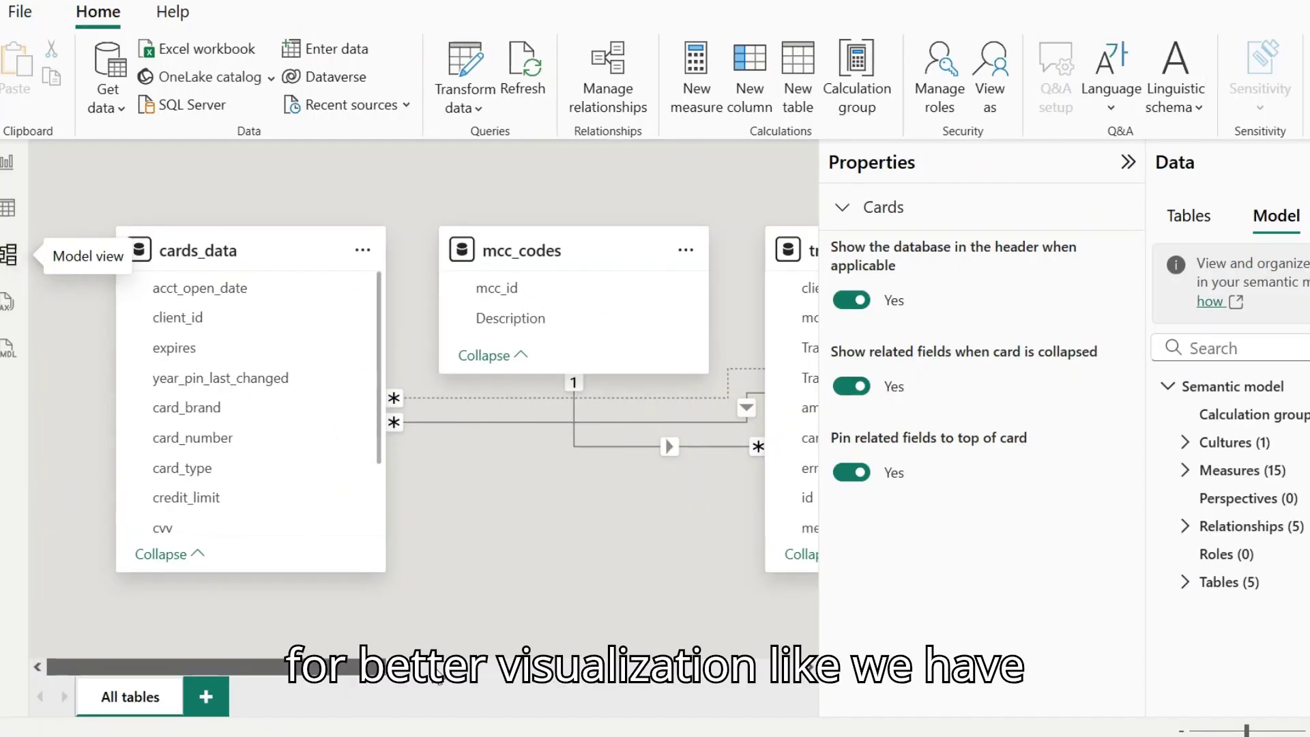
left_click_drag(355, 667, 560, 677)
Show the card usage report page and inspect the Mastercard credit and debit counts in the card_number by card_brand and card_type chart.
left_click(6, 162)
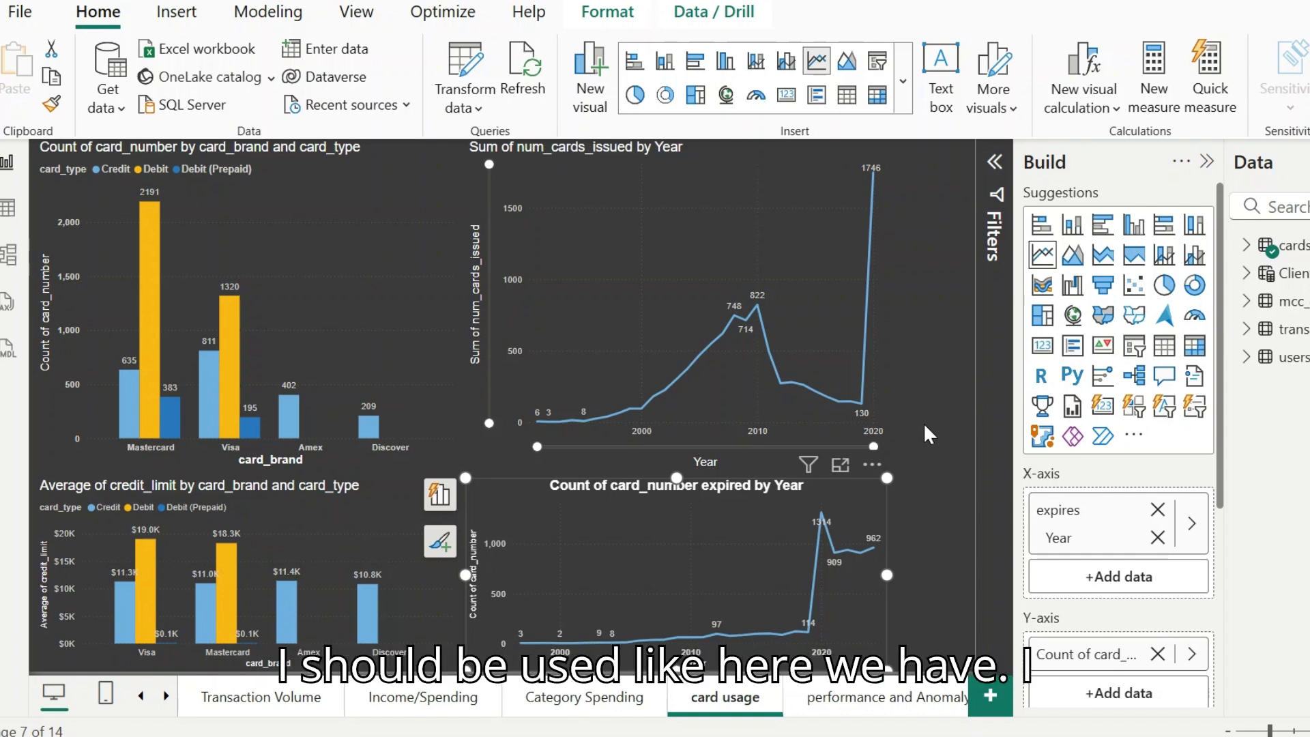
left_click(283, 329)
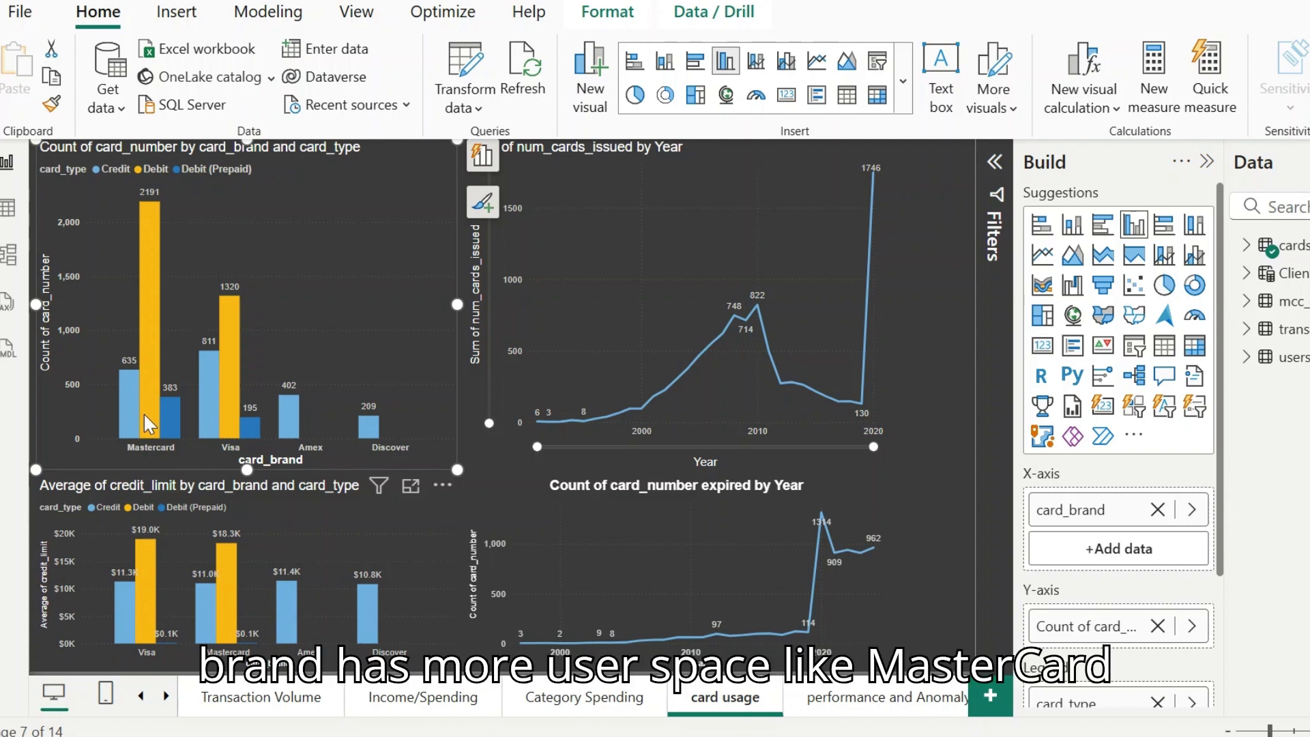
mouse_move(148, 435)
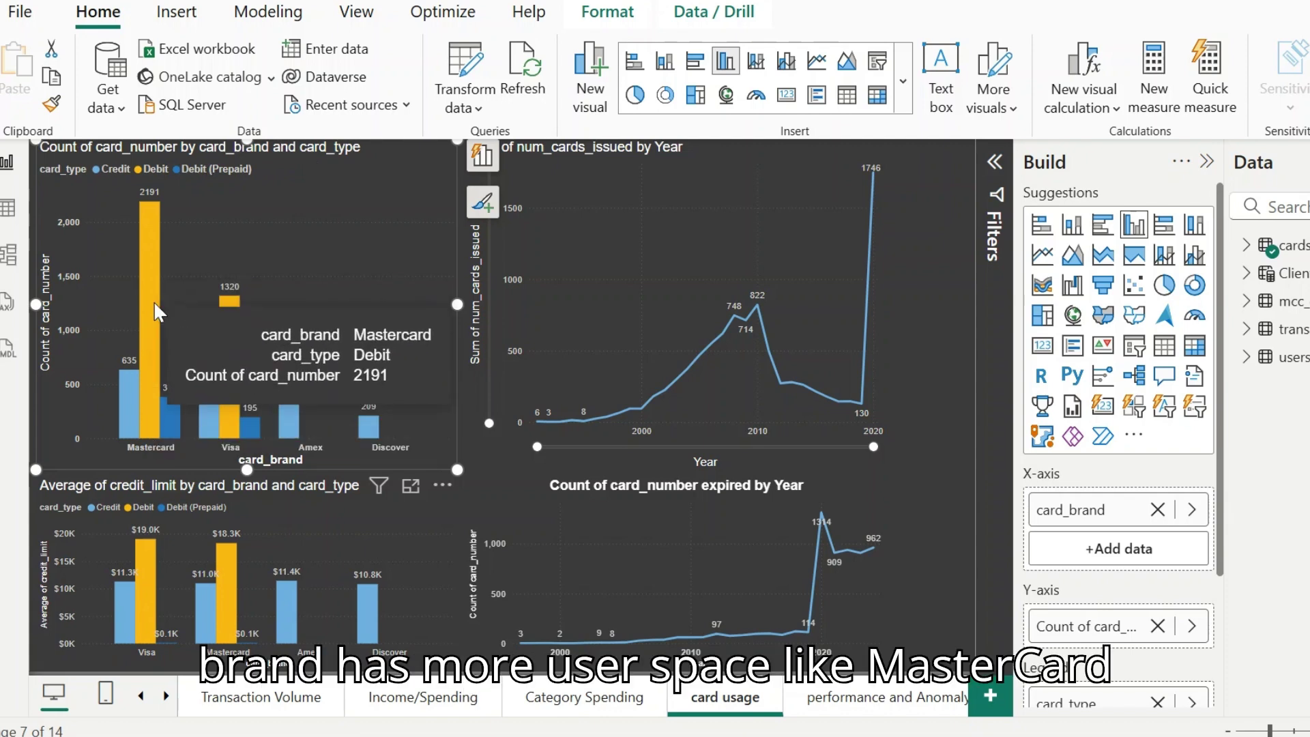
mouse_move(124, 388)
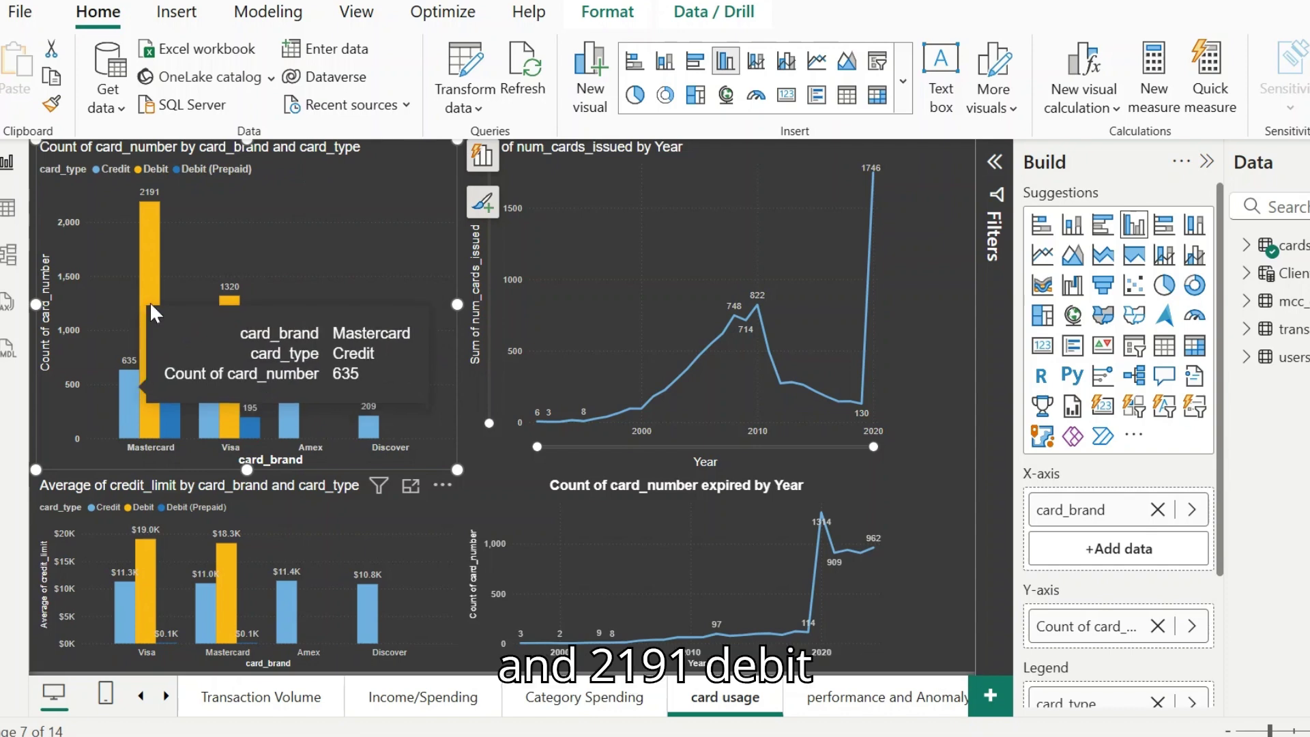
mouse_move(147, 273)
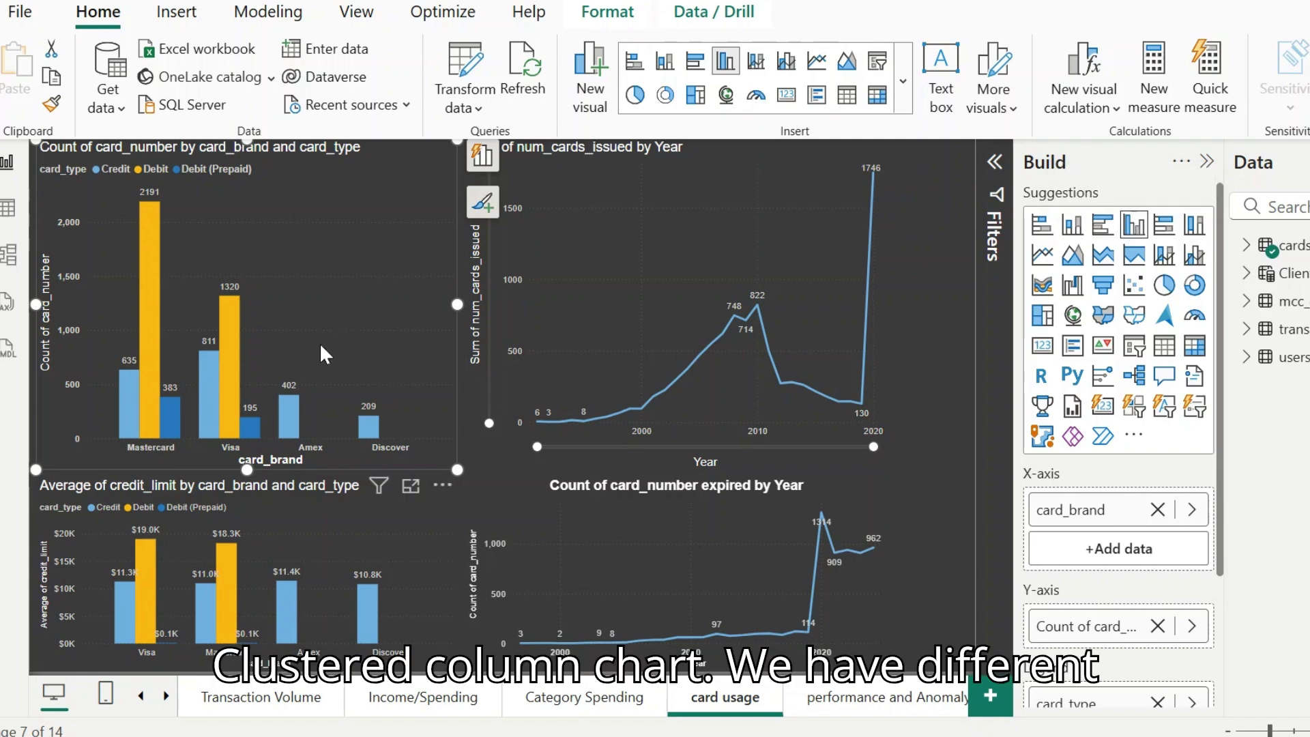
mouse_move(158, 236)
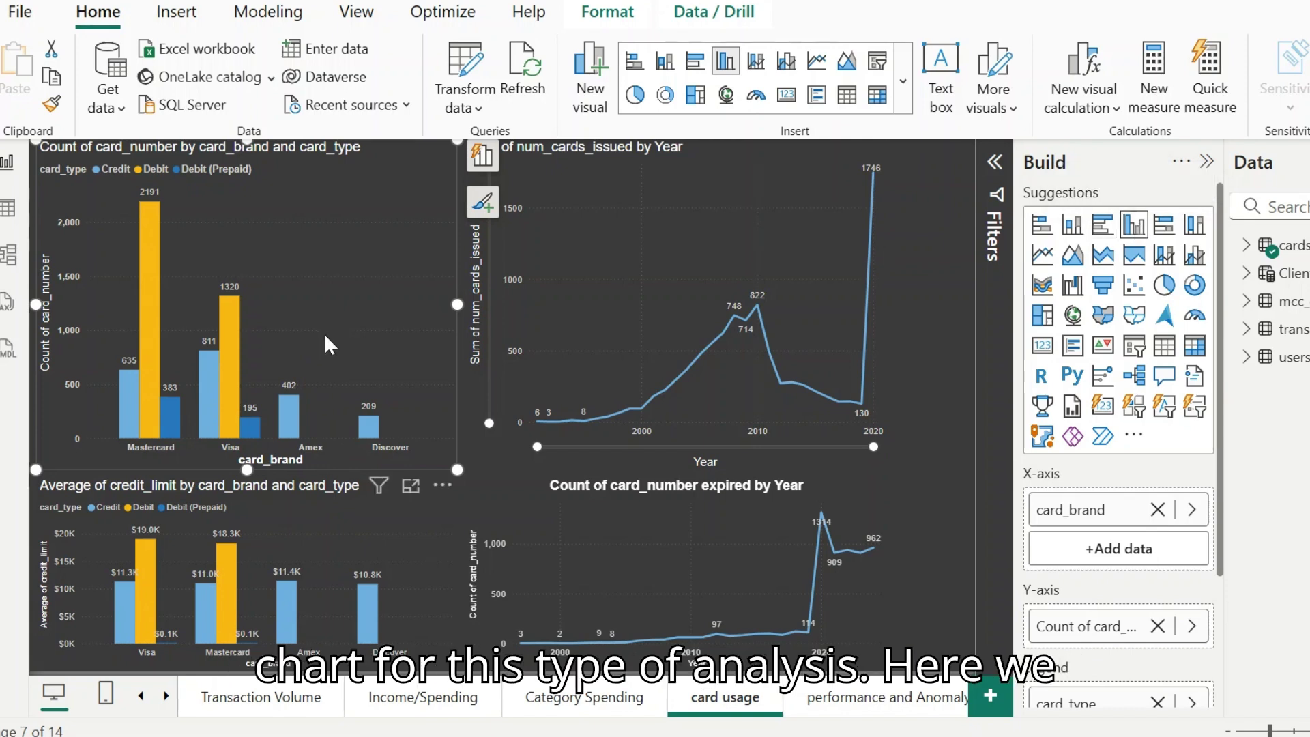
mouse_move(757, 368)
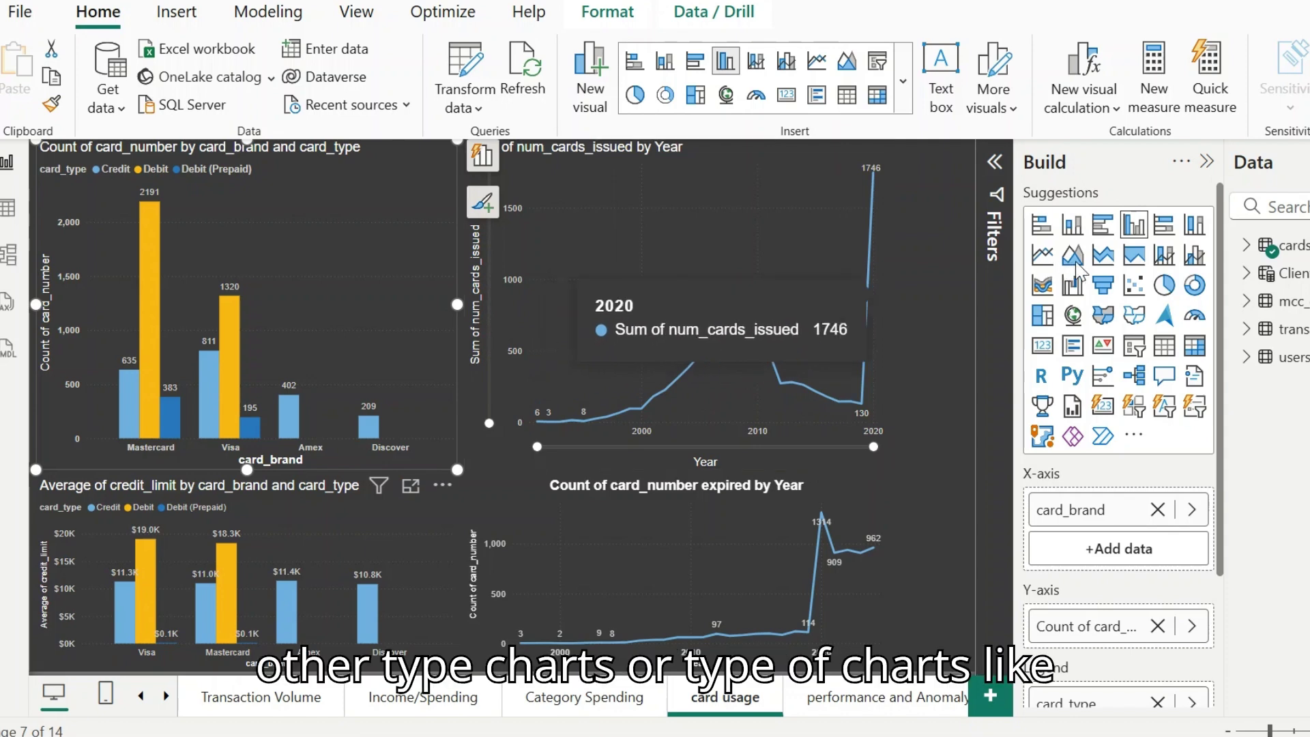
Try the card_number by card_brand and card_type chart as a 100% stacked column chart and revert it to clustered columns.
left_click(1193, 231)
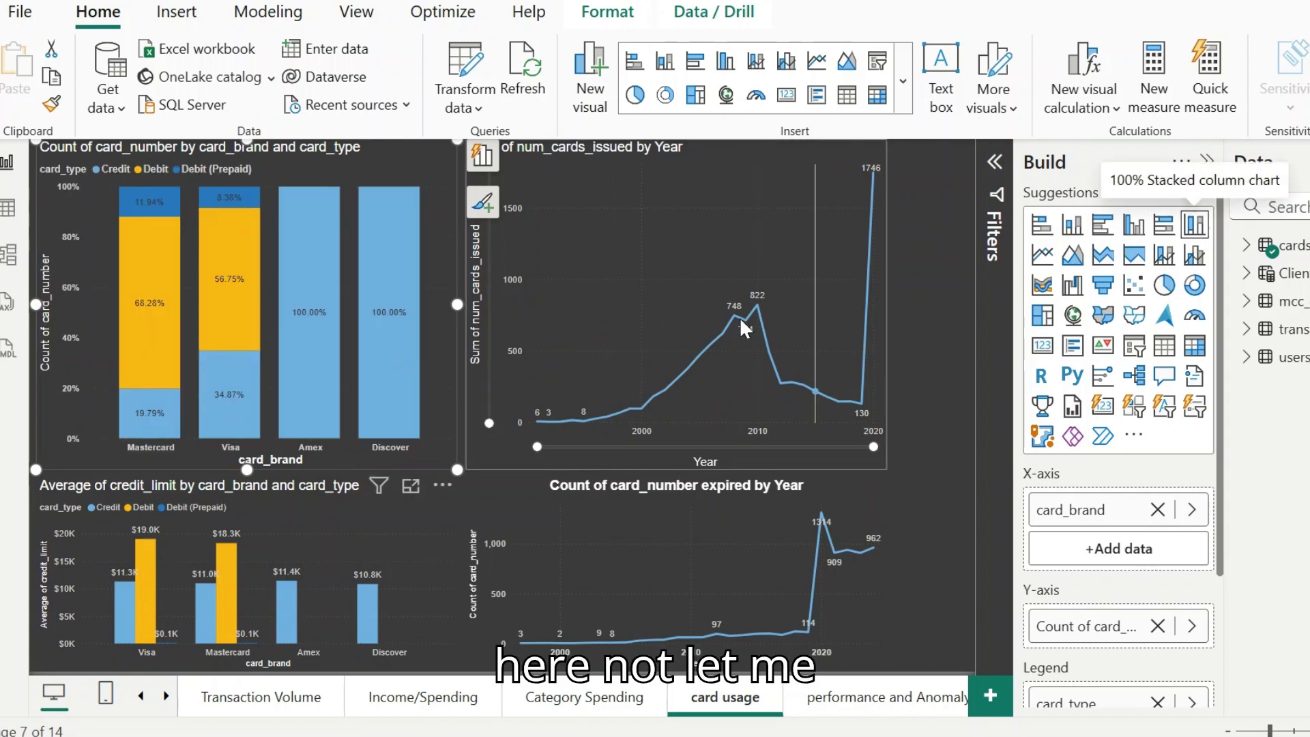
left_click(654, 414)
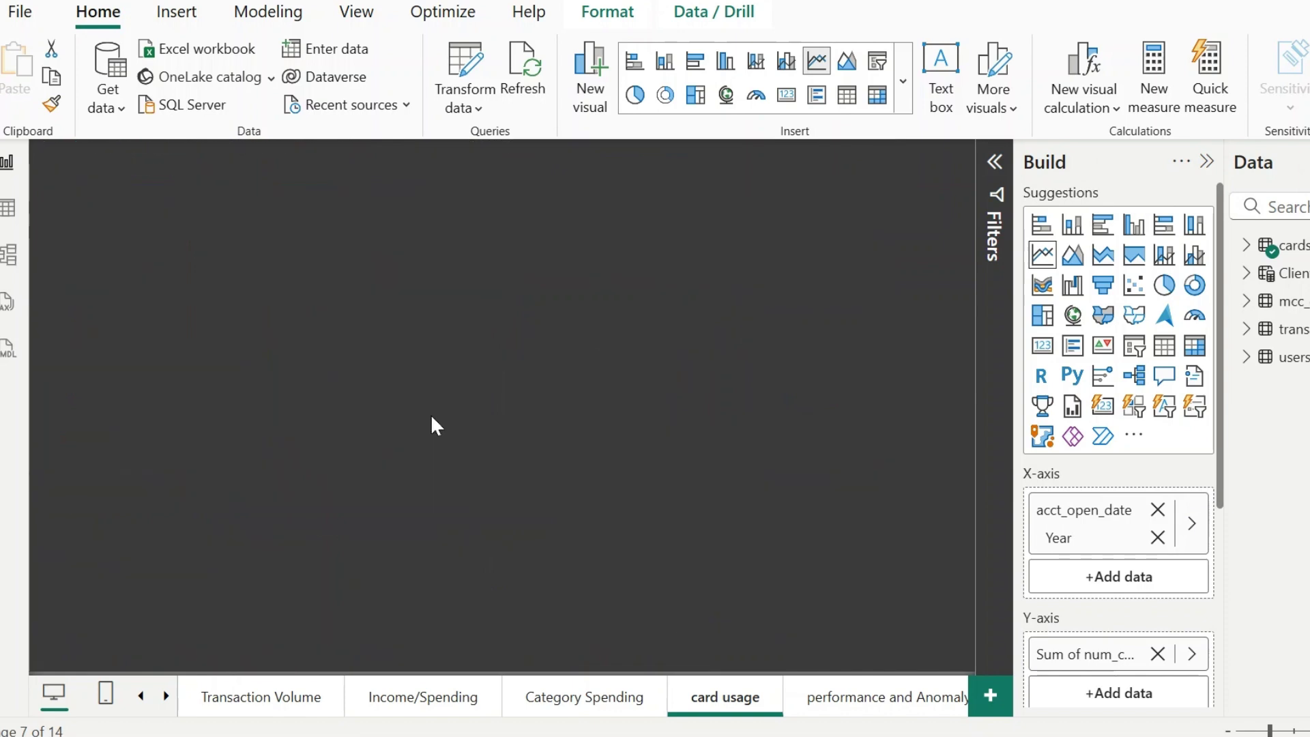
left_click(431, 415)
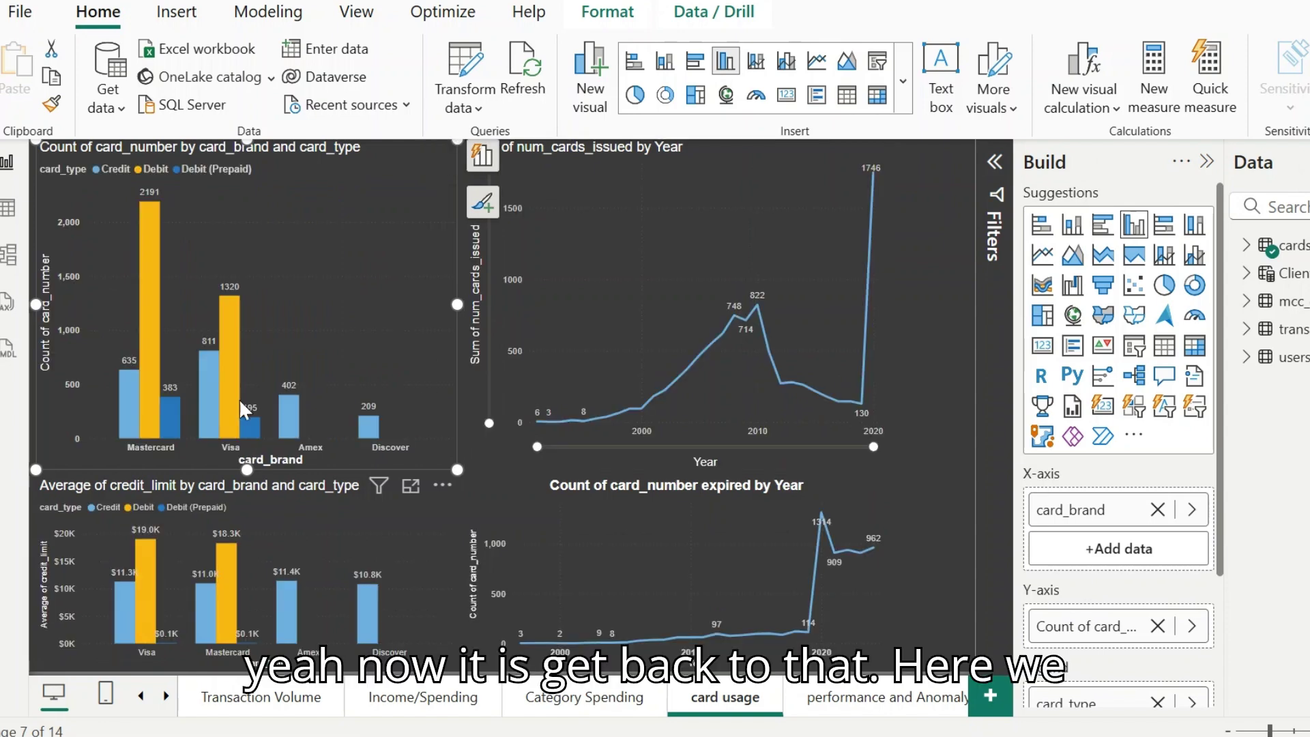
Try the num_cards_issued by Year chart as 100% stacked bar and 100% stacked column charts, and restore it to a line chart.
left_click(813, 289)
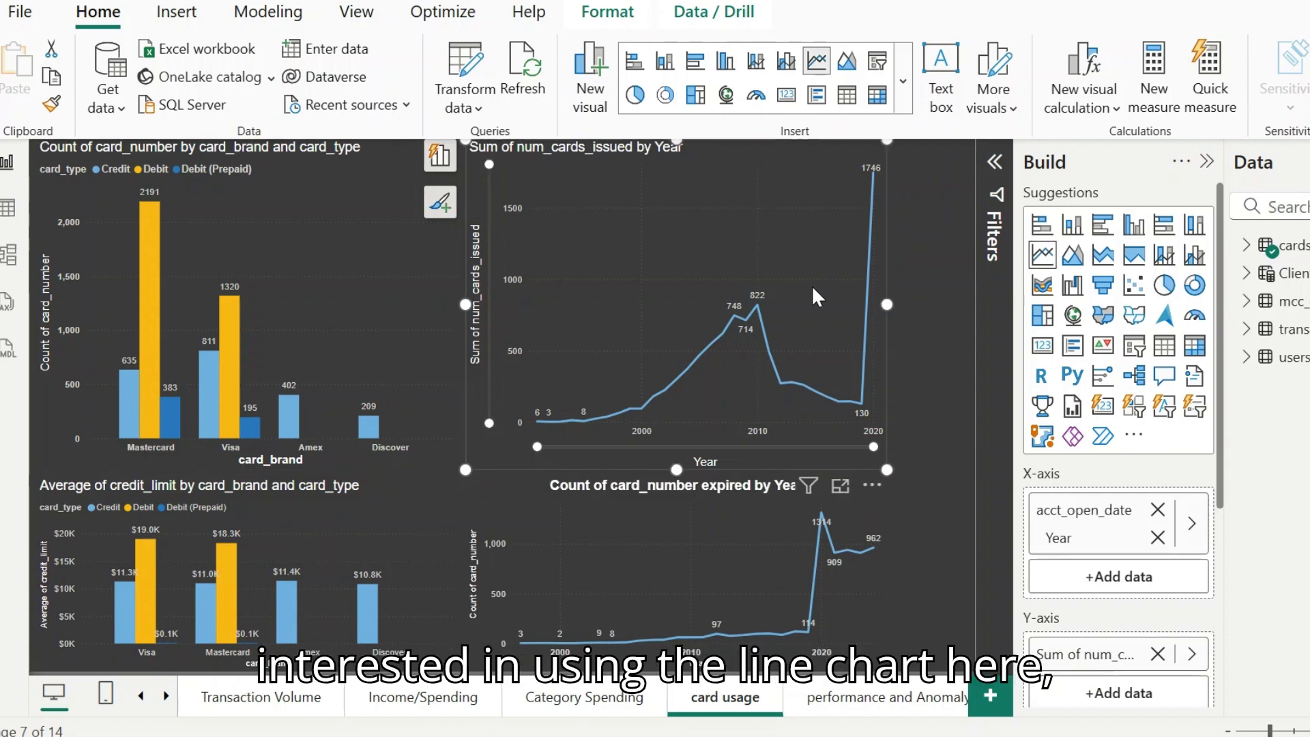
left_click(1161, 234)
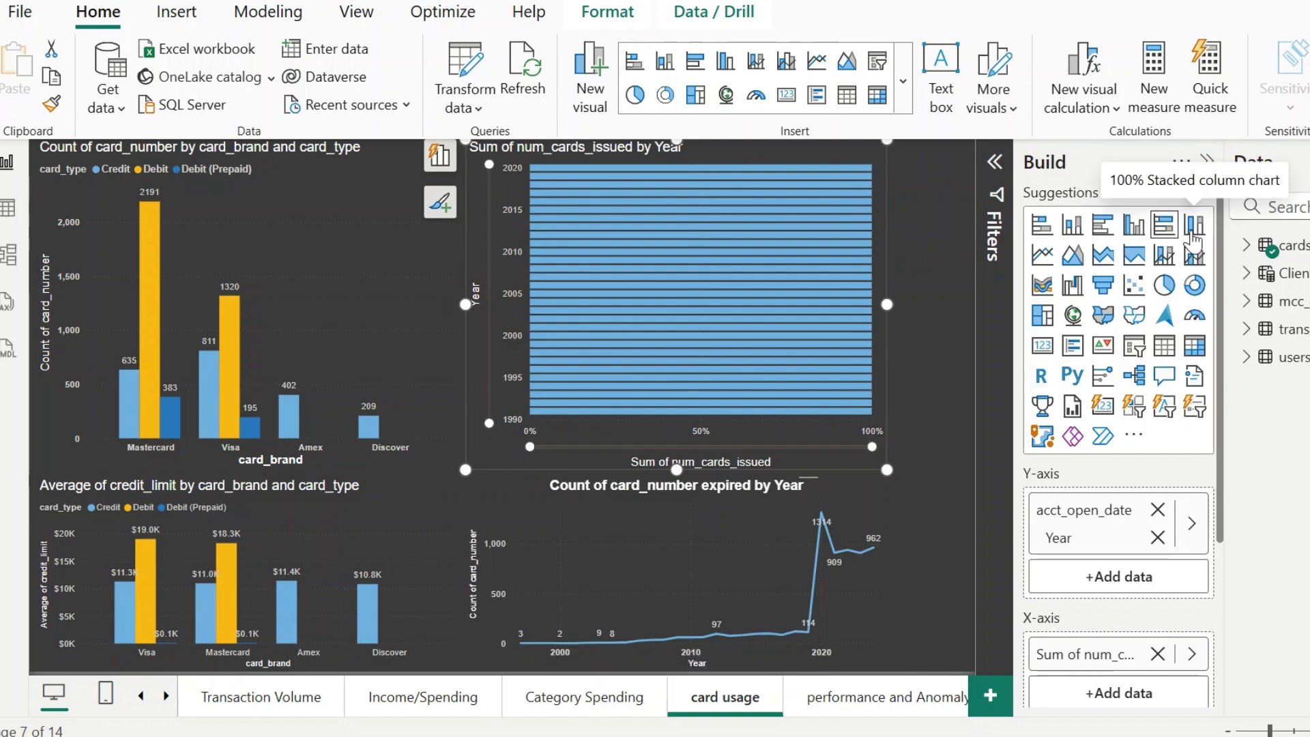
left_click(1193, 241)
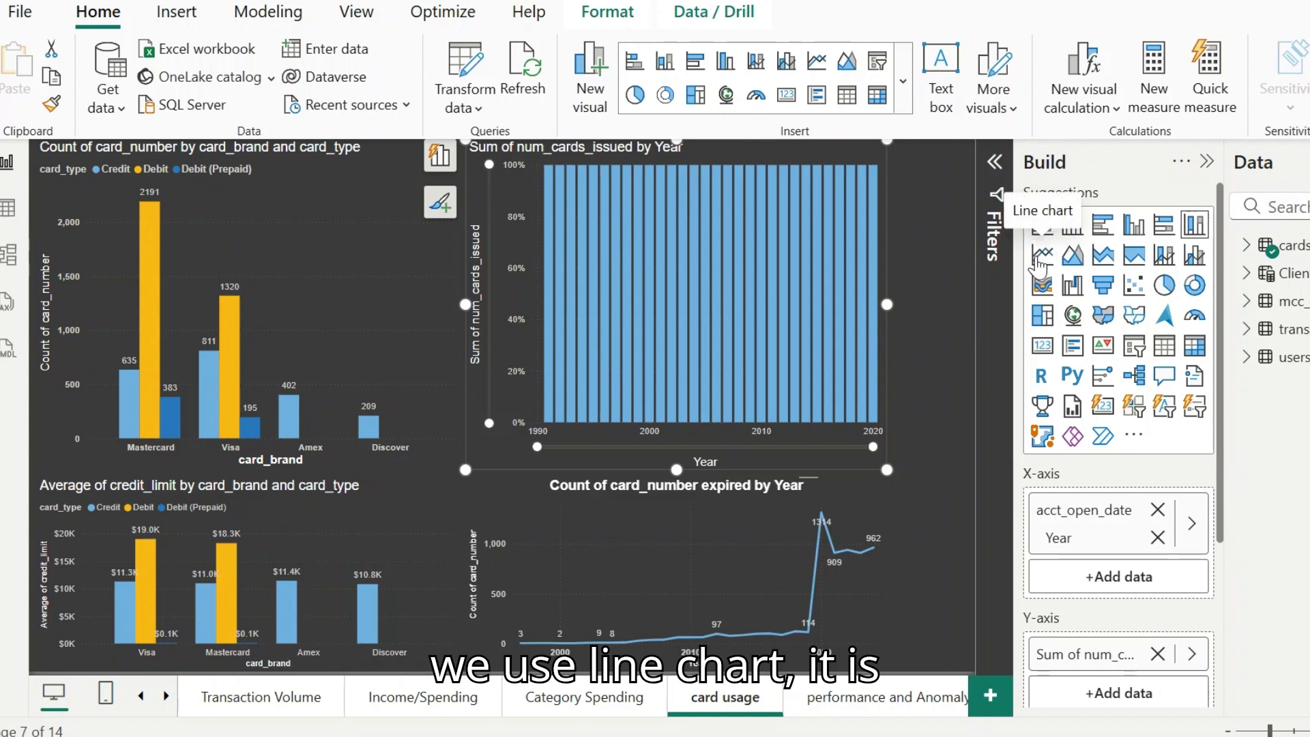
left_click(1040, 259)
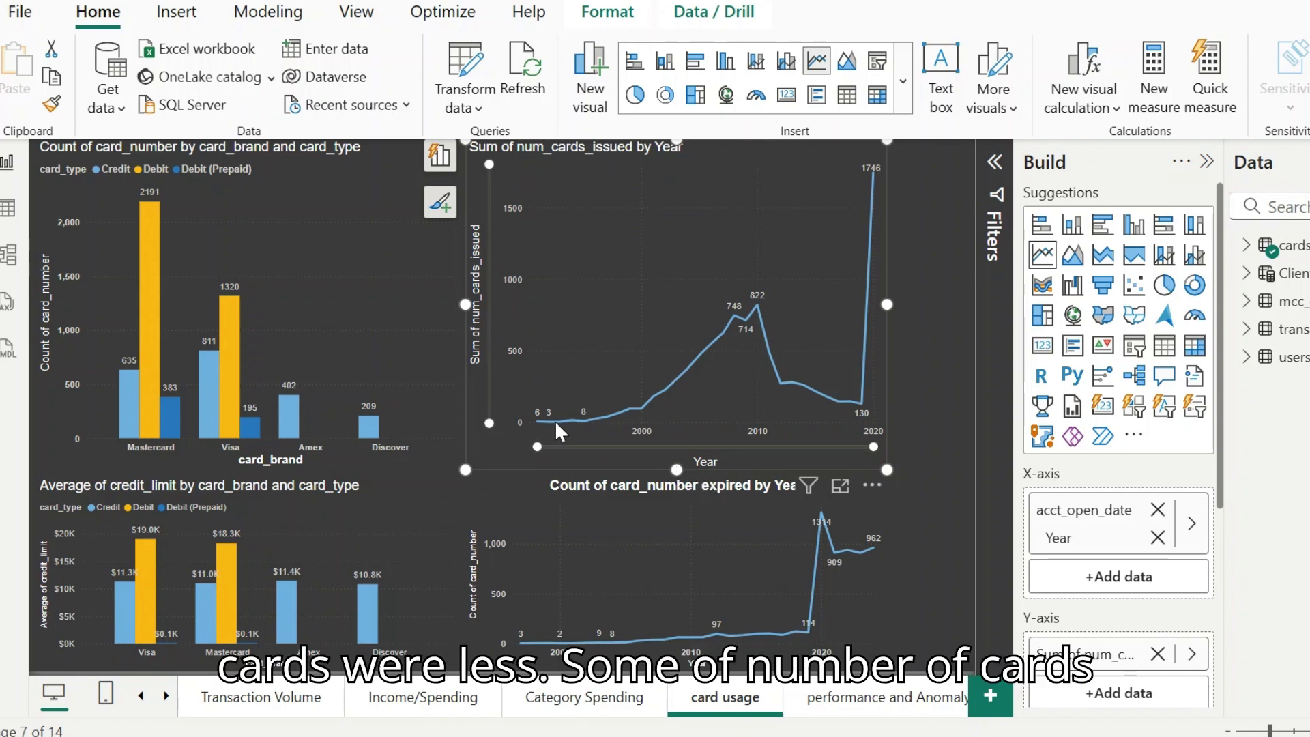
mouse_move(641, 413)
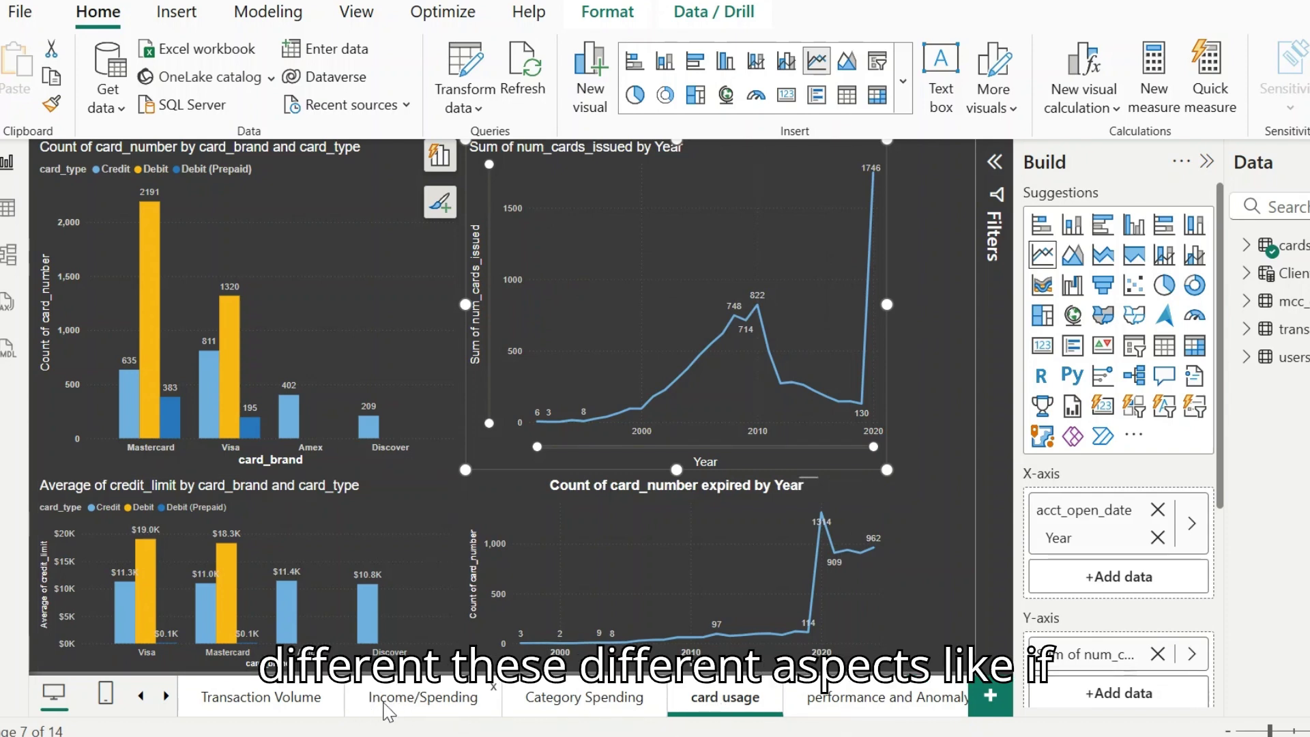
Review the Card Usage and Performance Analysis requirement in the problem statement PDF and return to the report's card usage page.
left_click(601, 707)
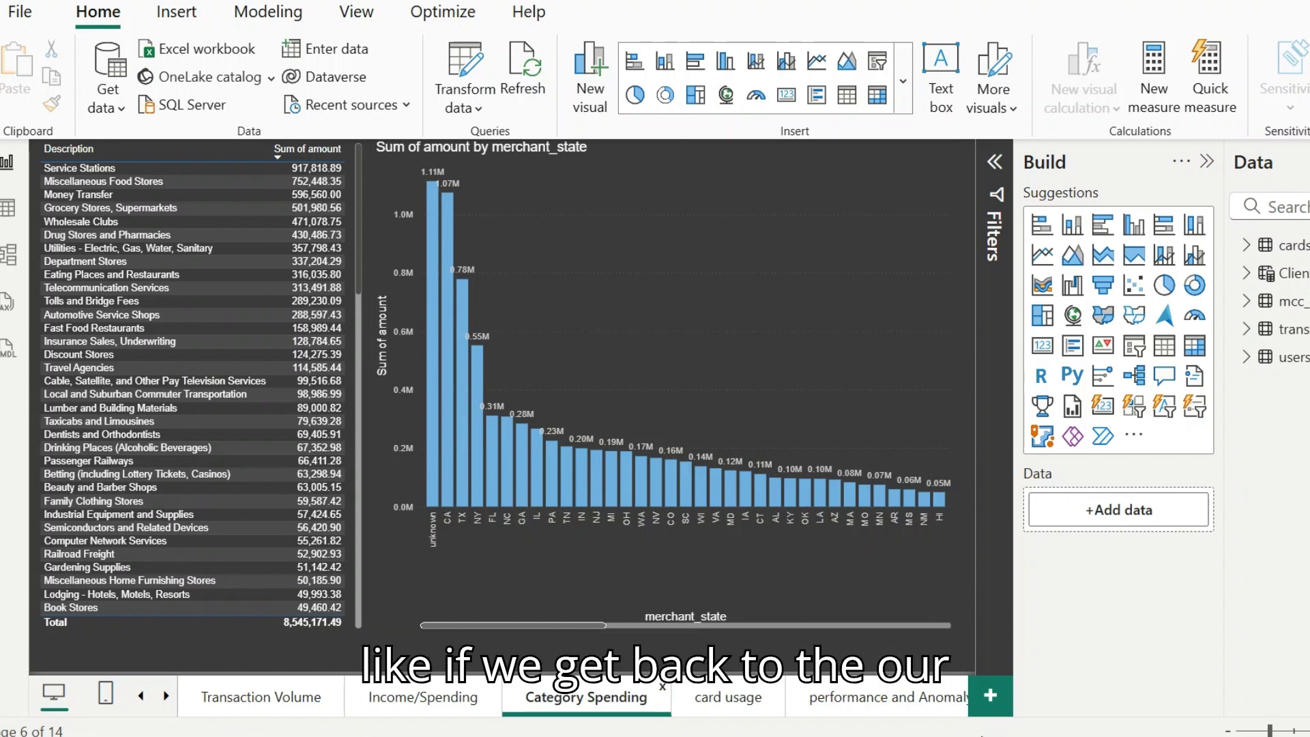
key("alt+Tab")
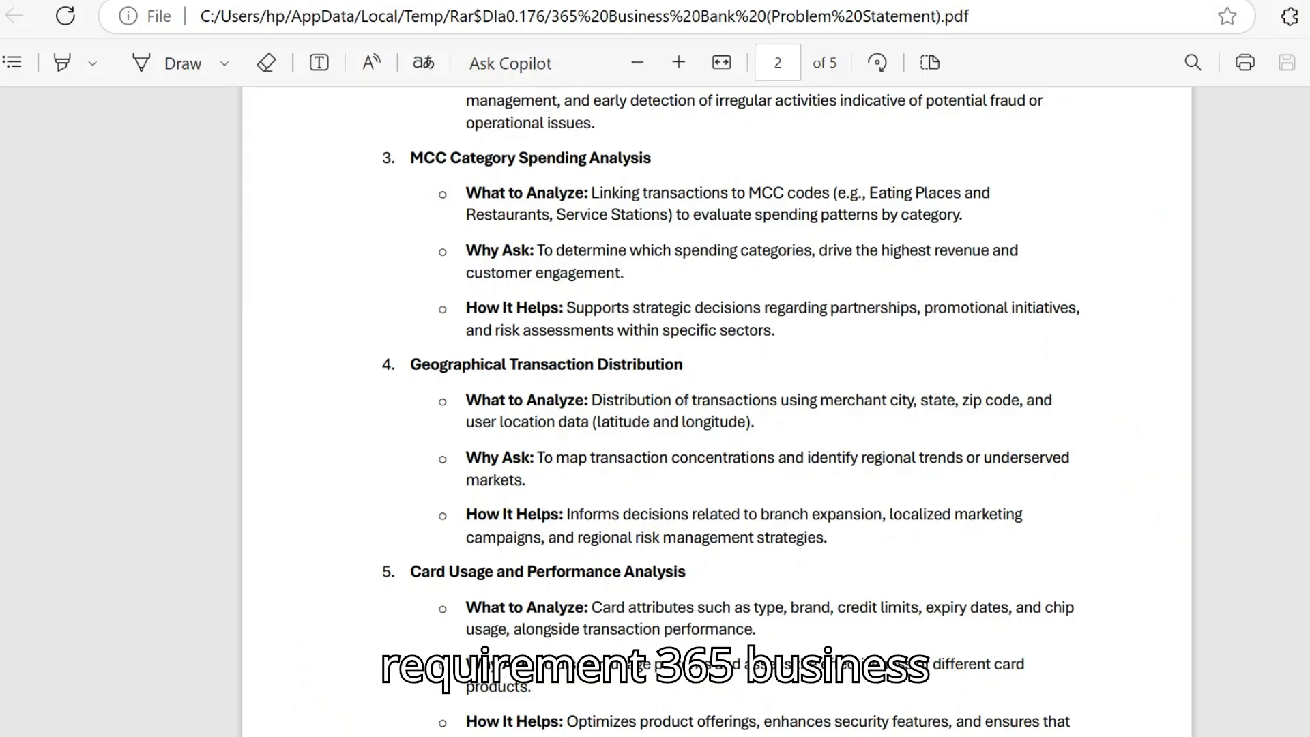
scroll(716, 409, "up", 15)
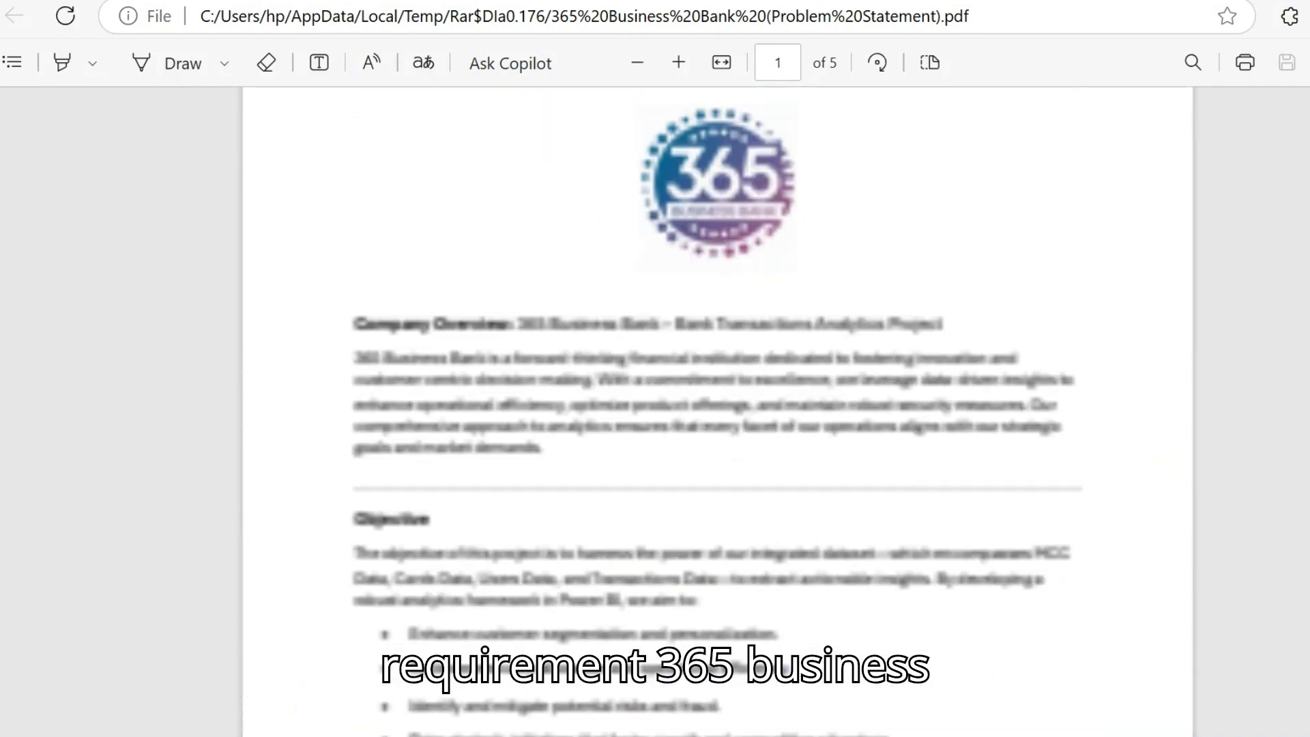
scroll(717, 409, "down", 10)
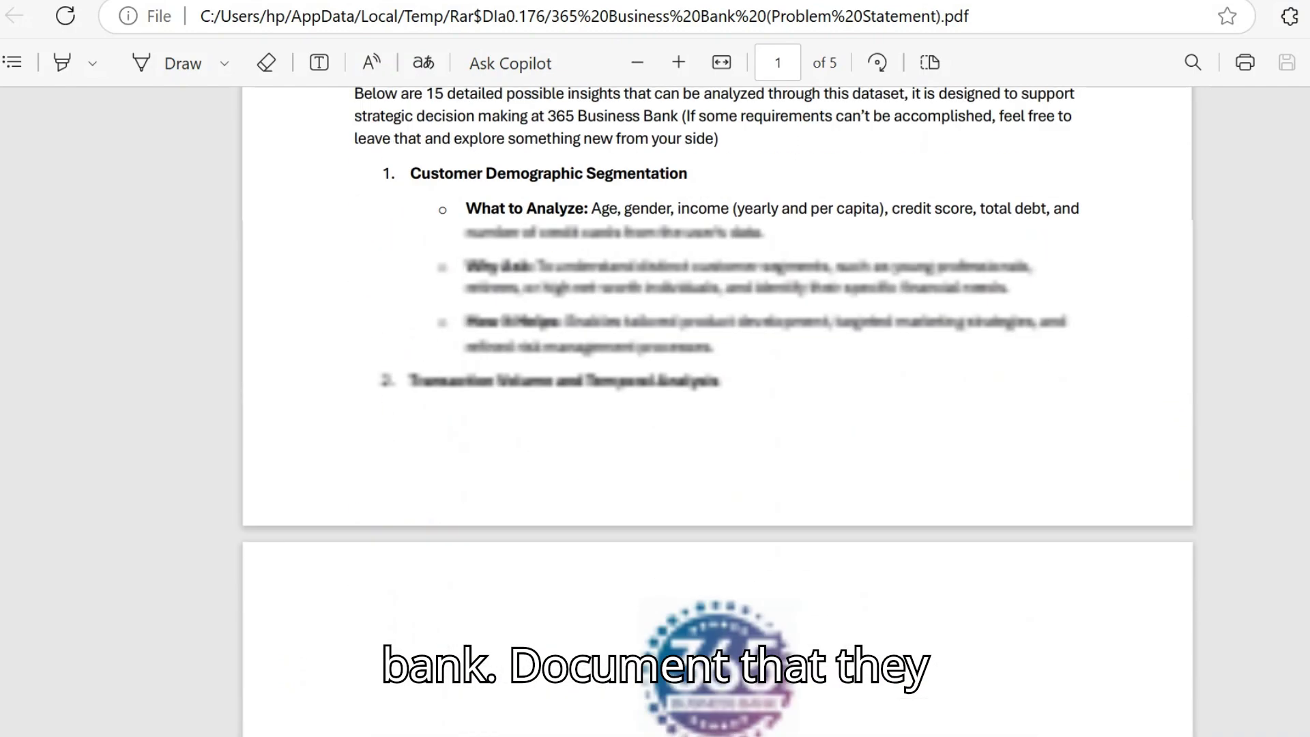
scroll(716, 409, "down", 7)
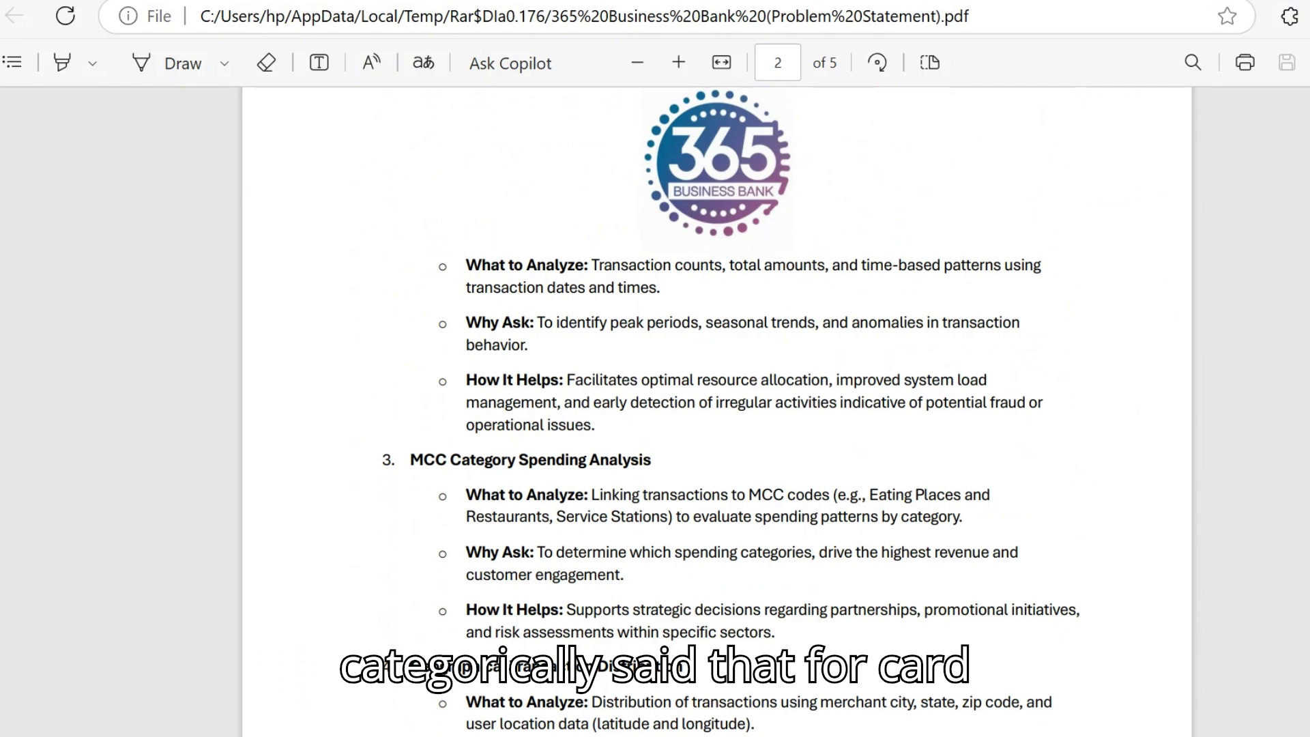
scroll(602, 406, "down", 7)
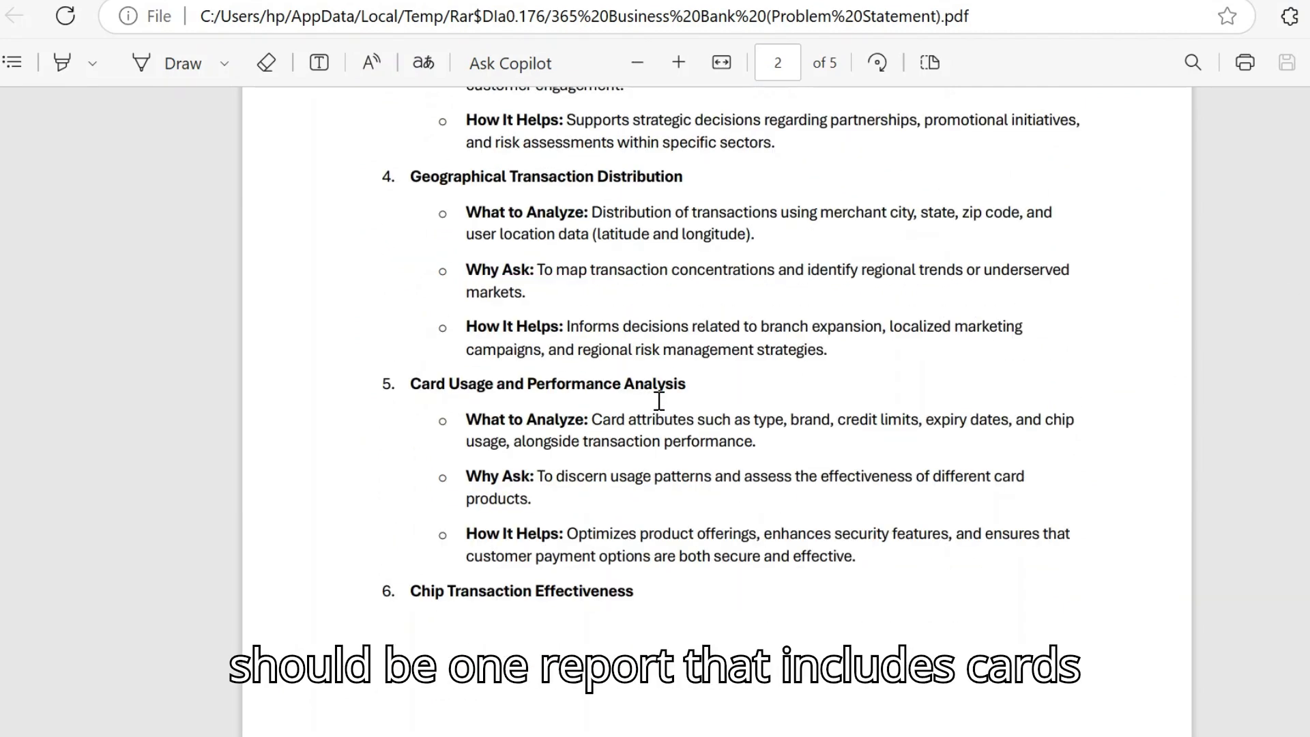
left_click_drag(592, 419, 905, 420)
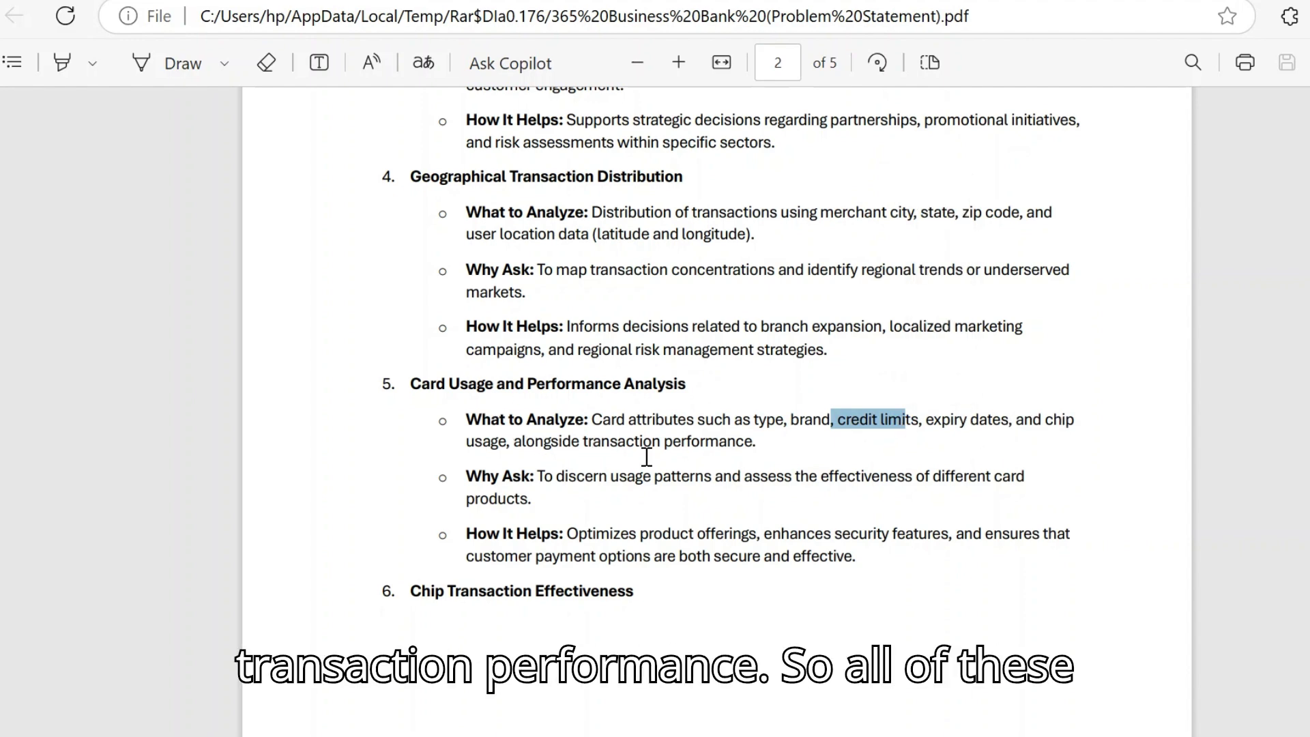
left_click(767, 445)
left_click_drag(768, 444, 561, 421)
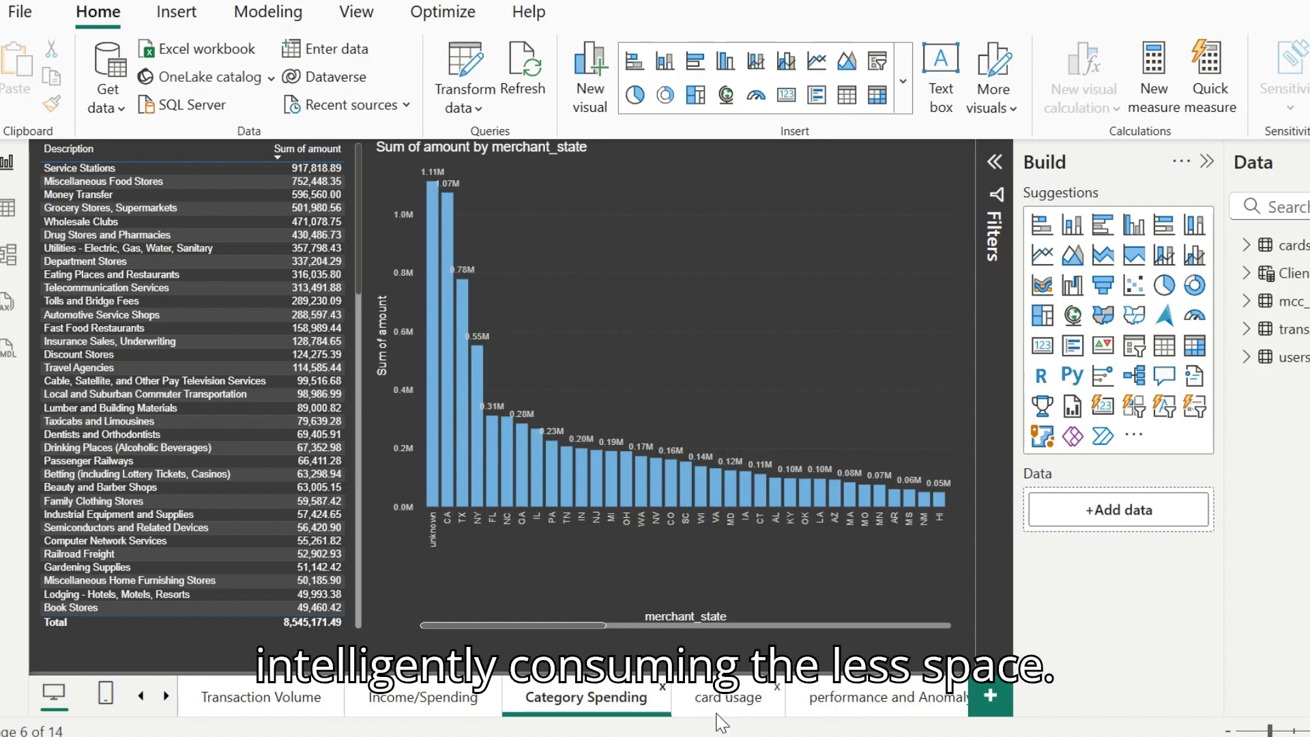
left_click(736, 701)
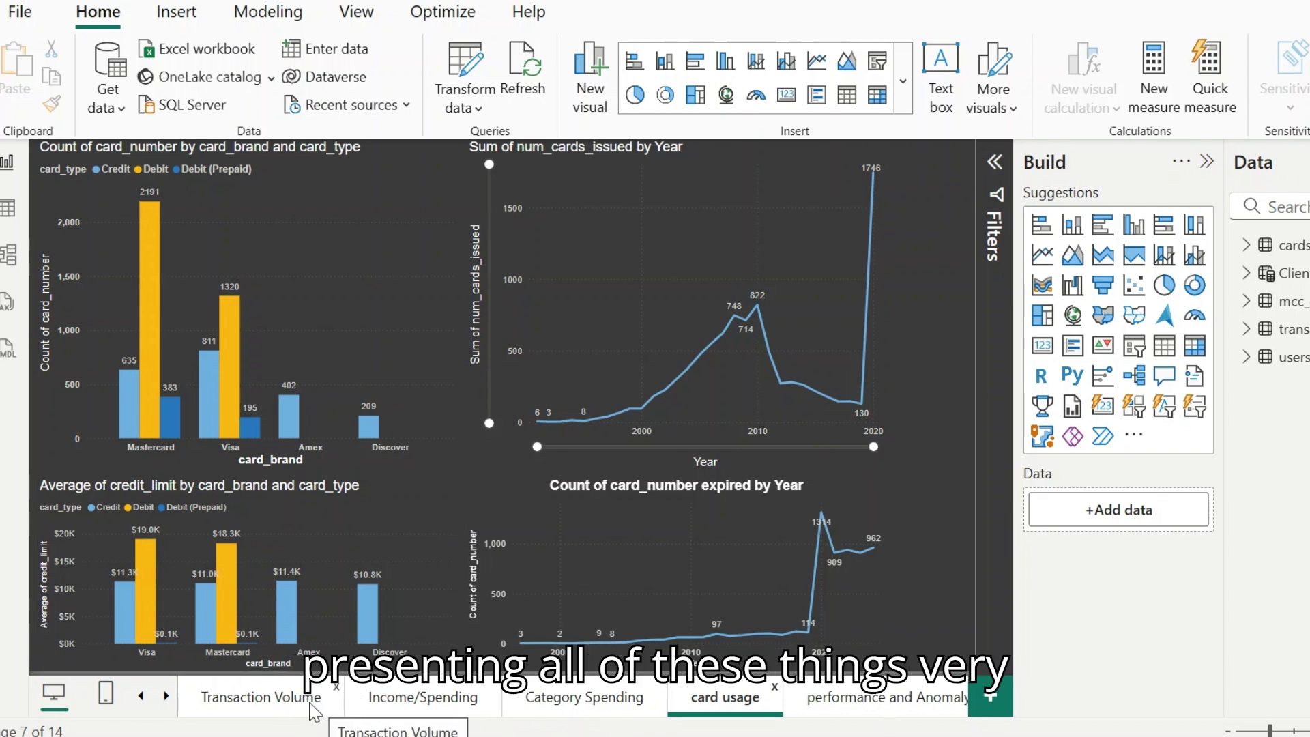
Show the User Analysis, Demographic Segmentation, Transaction Volume and Income/Spending pages to compare the consistent colouring across the report.
left_click(141, 696)
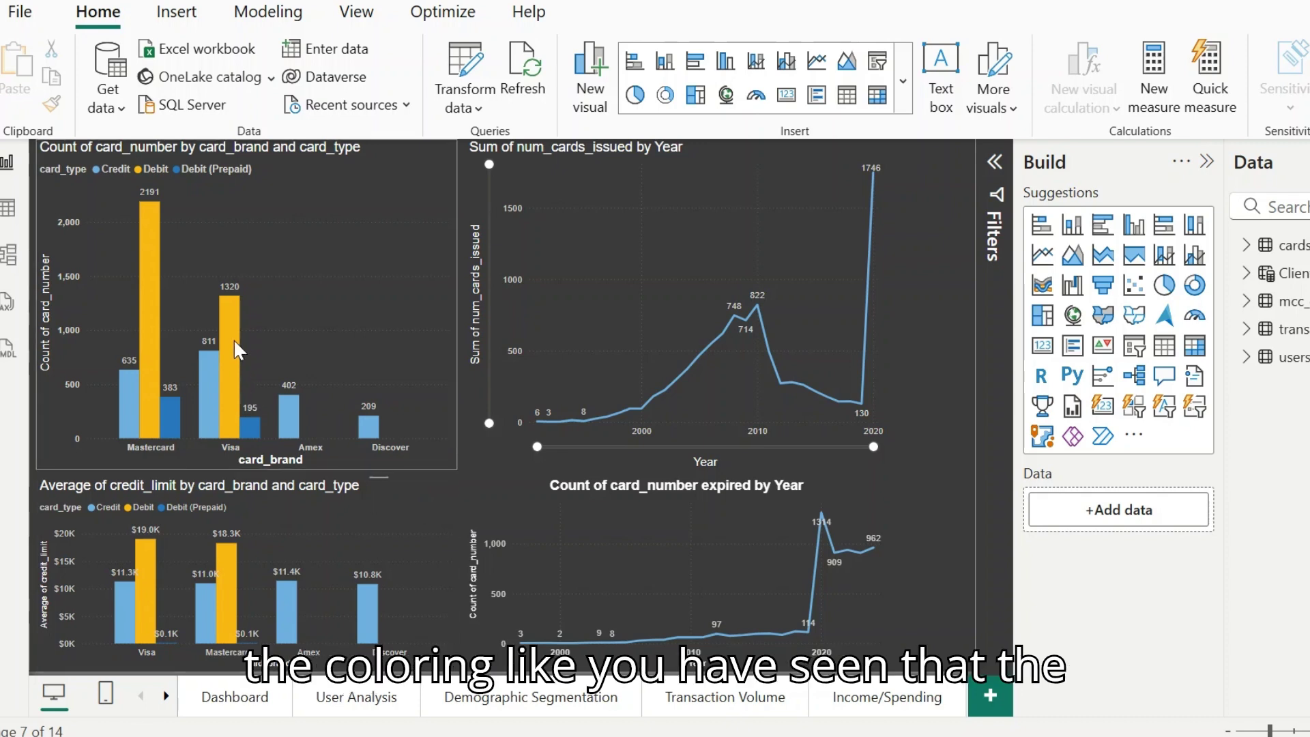
left_click(372, 697)
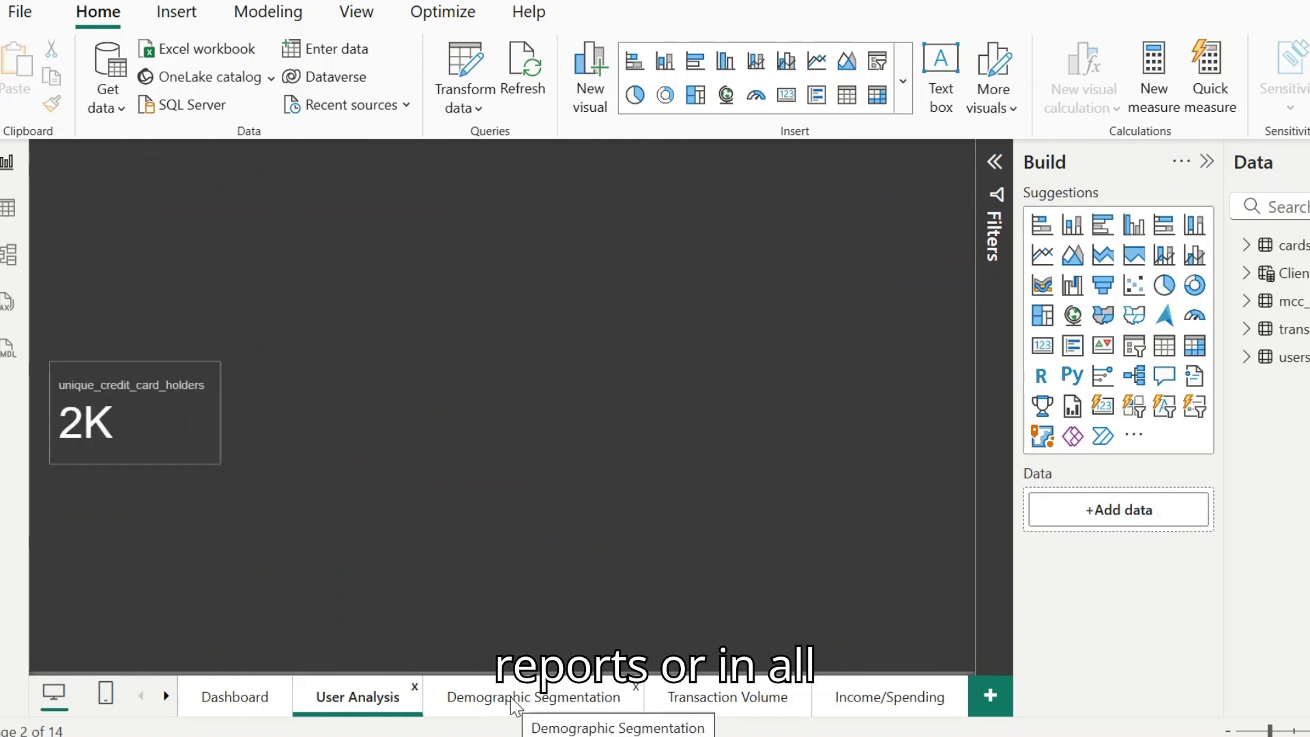
left_click(511, 697)
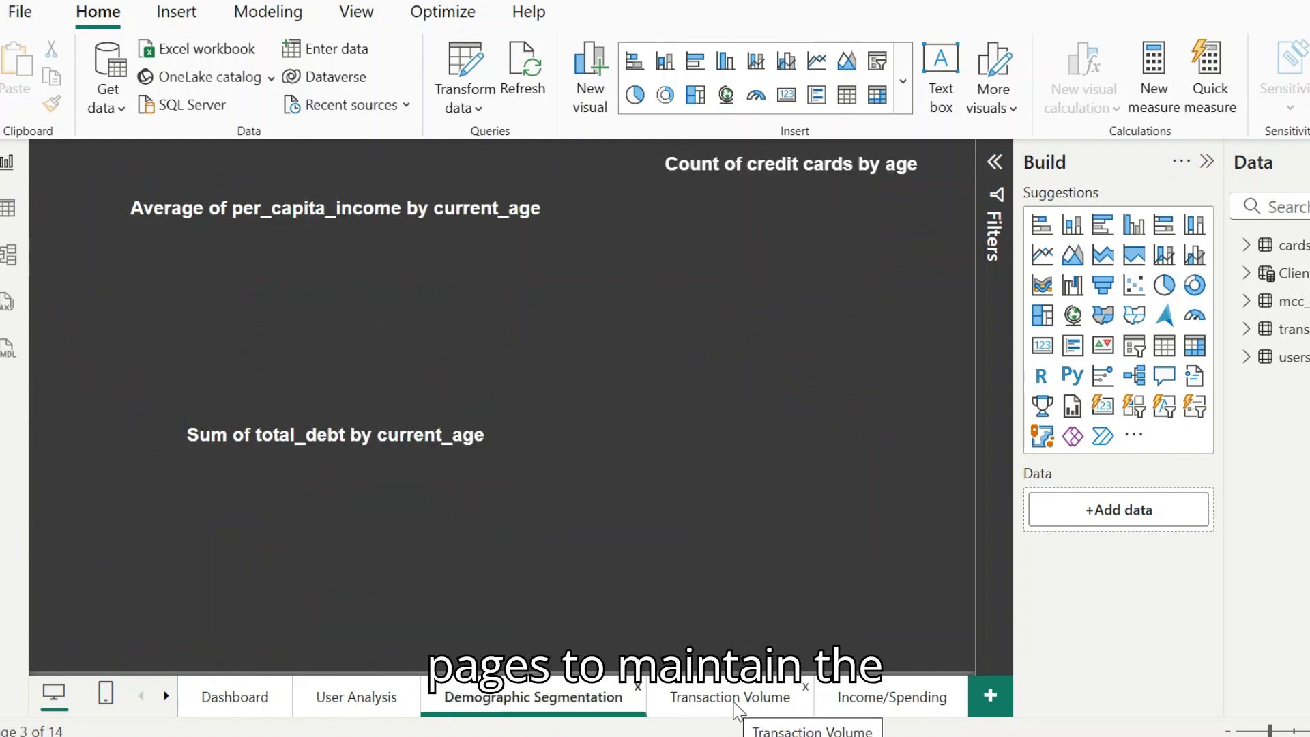
left_click(734, 711)
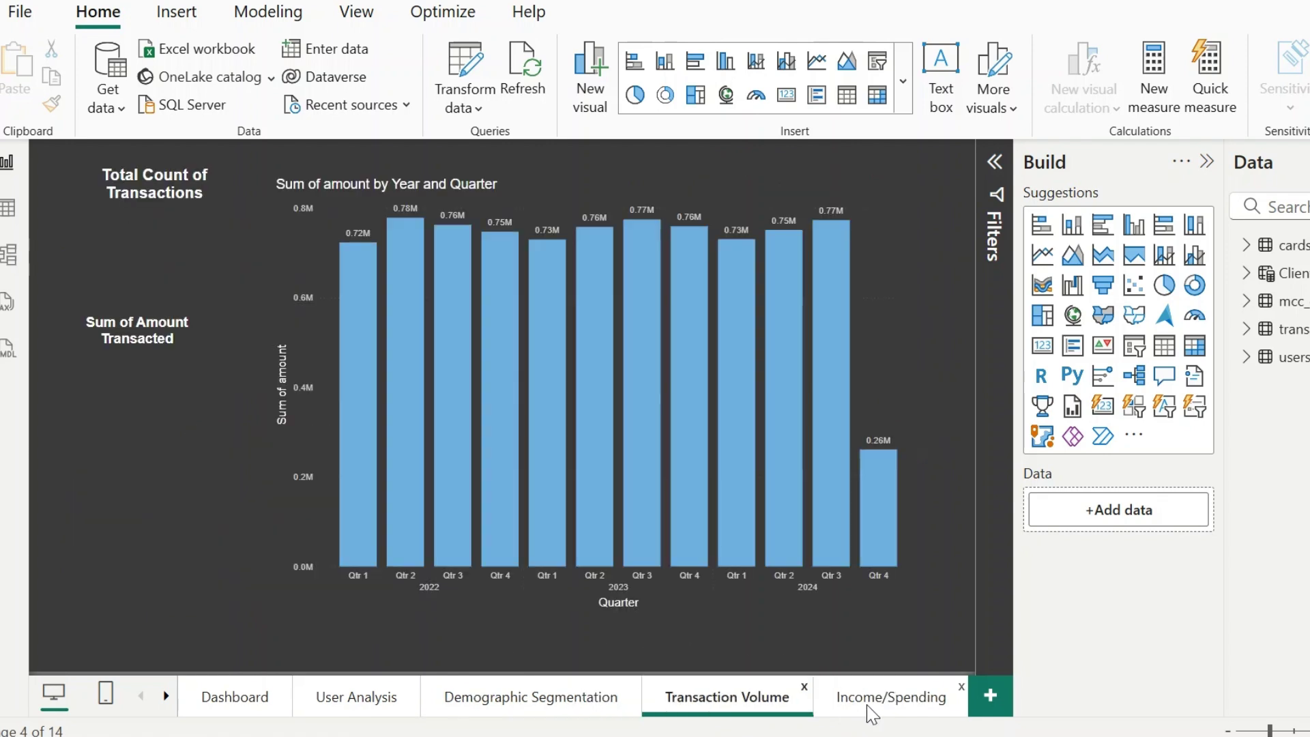
left_click(872, 710)
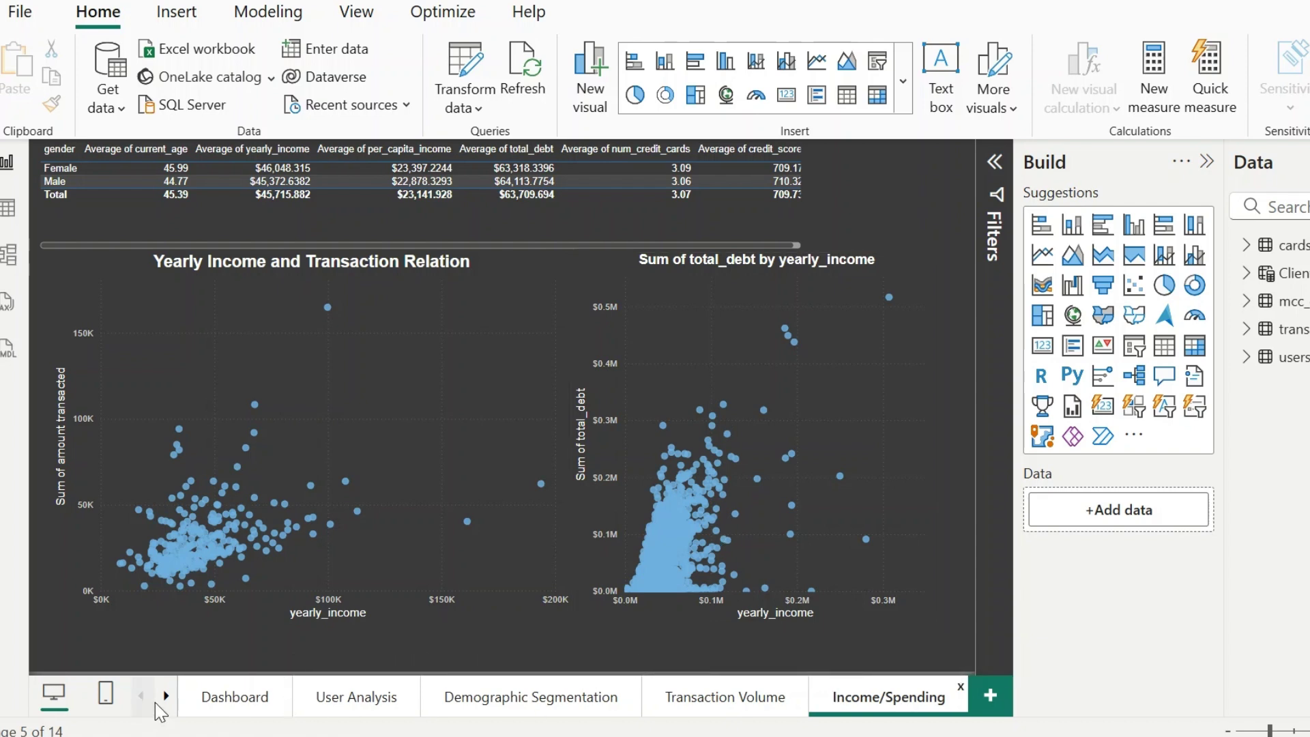
Demonstrate the Dashboard page's navigation to performance and Anomaly, inspect the cards on User Analysis, and return to the Dashboard page.
left_click(210, 699)
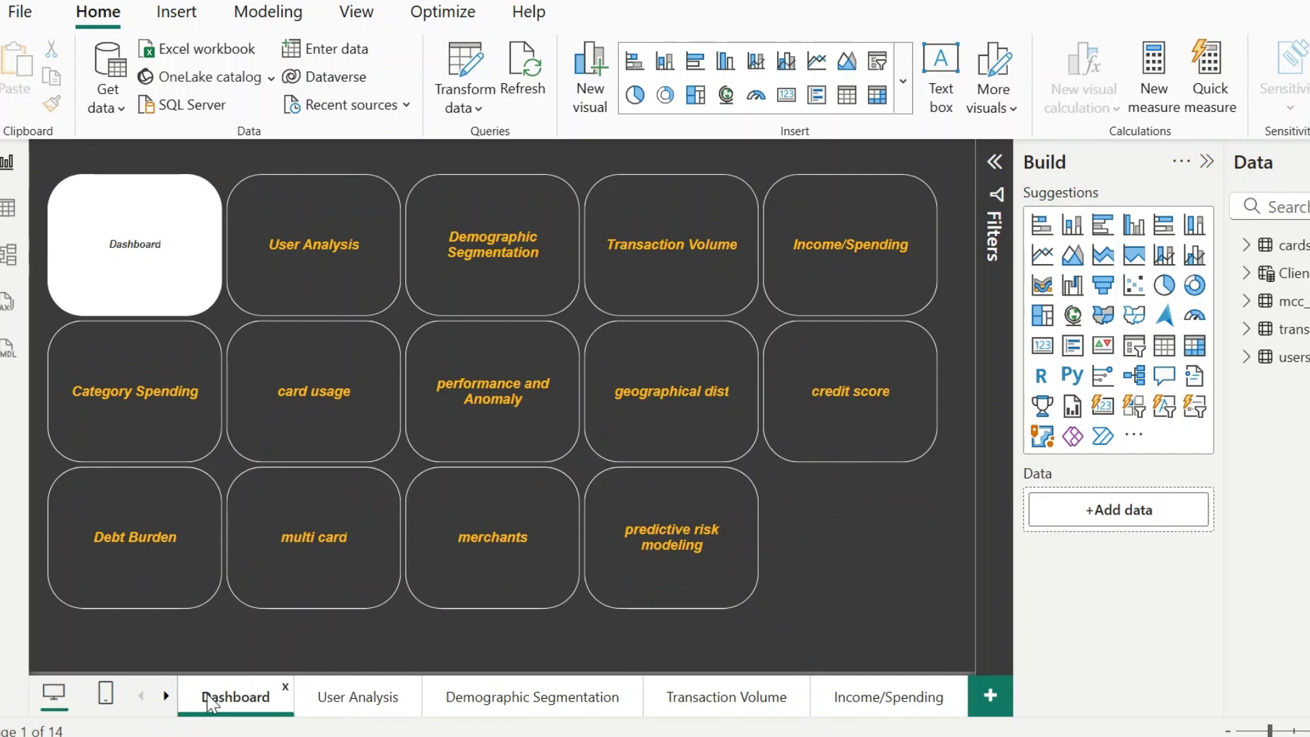
left_click(493, 409, "ctrl")
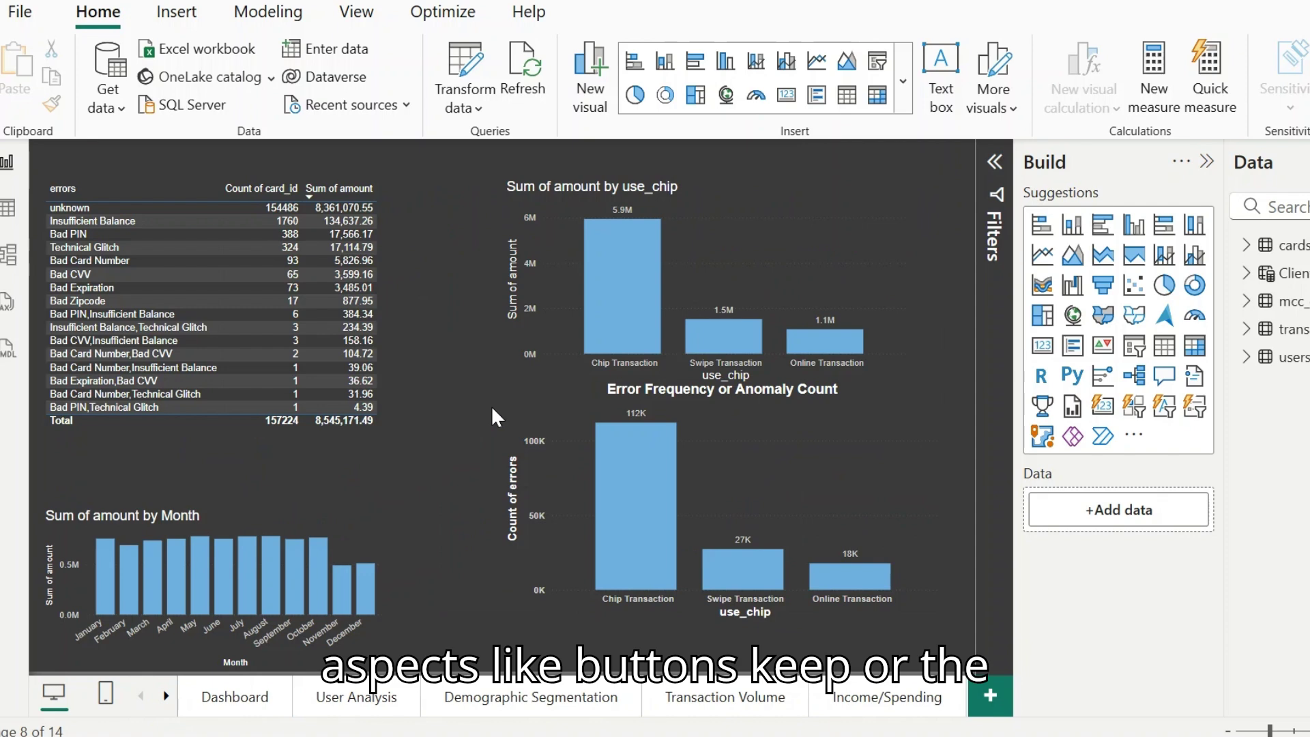
left_click(324, 709)
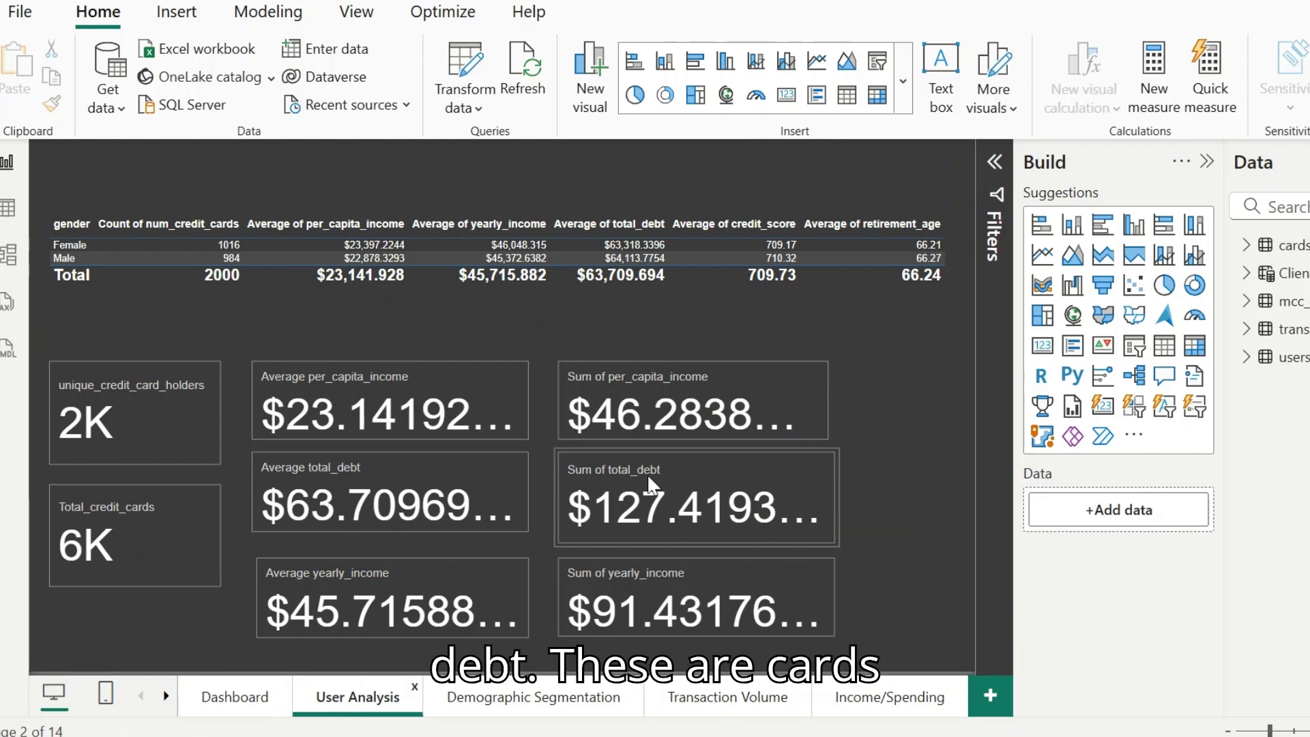
left_click(220, 699)
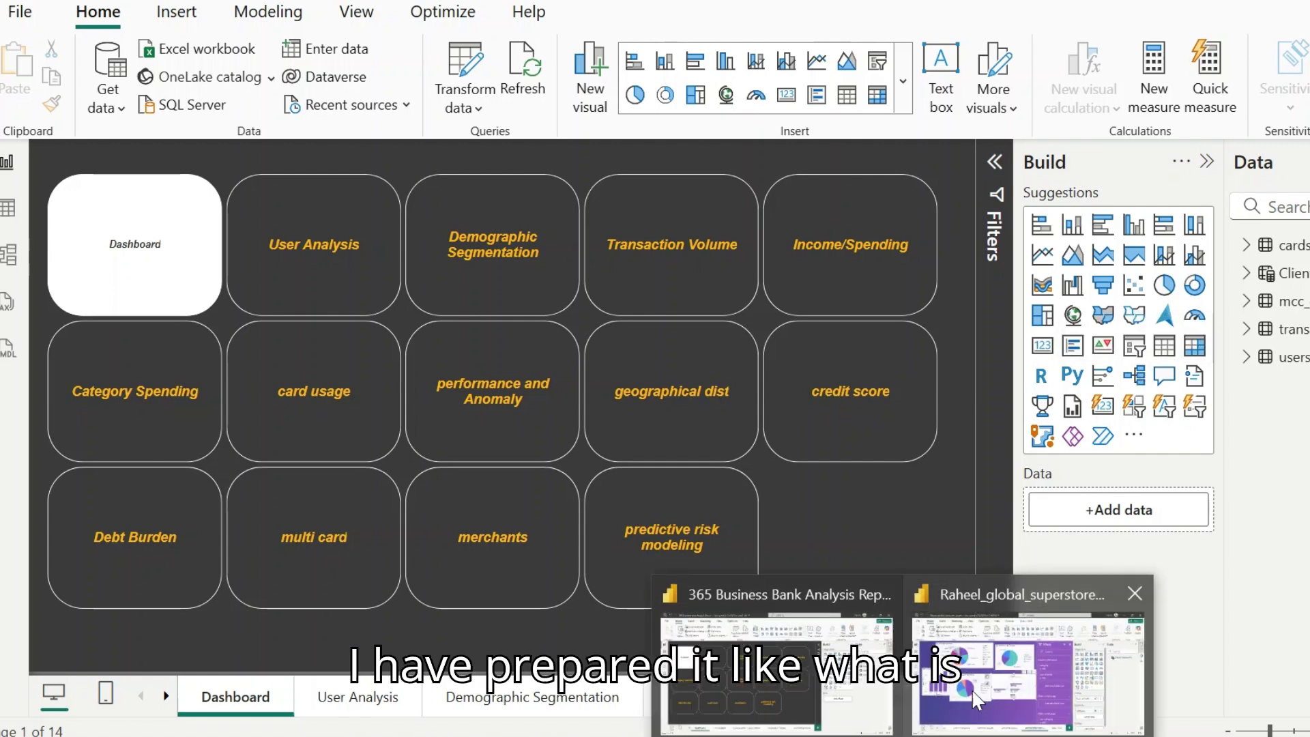
Switch to the global superstore report and re-split Sum of Profit by high value in the profitability metrics decomposition tree.
left_click(977, 700)
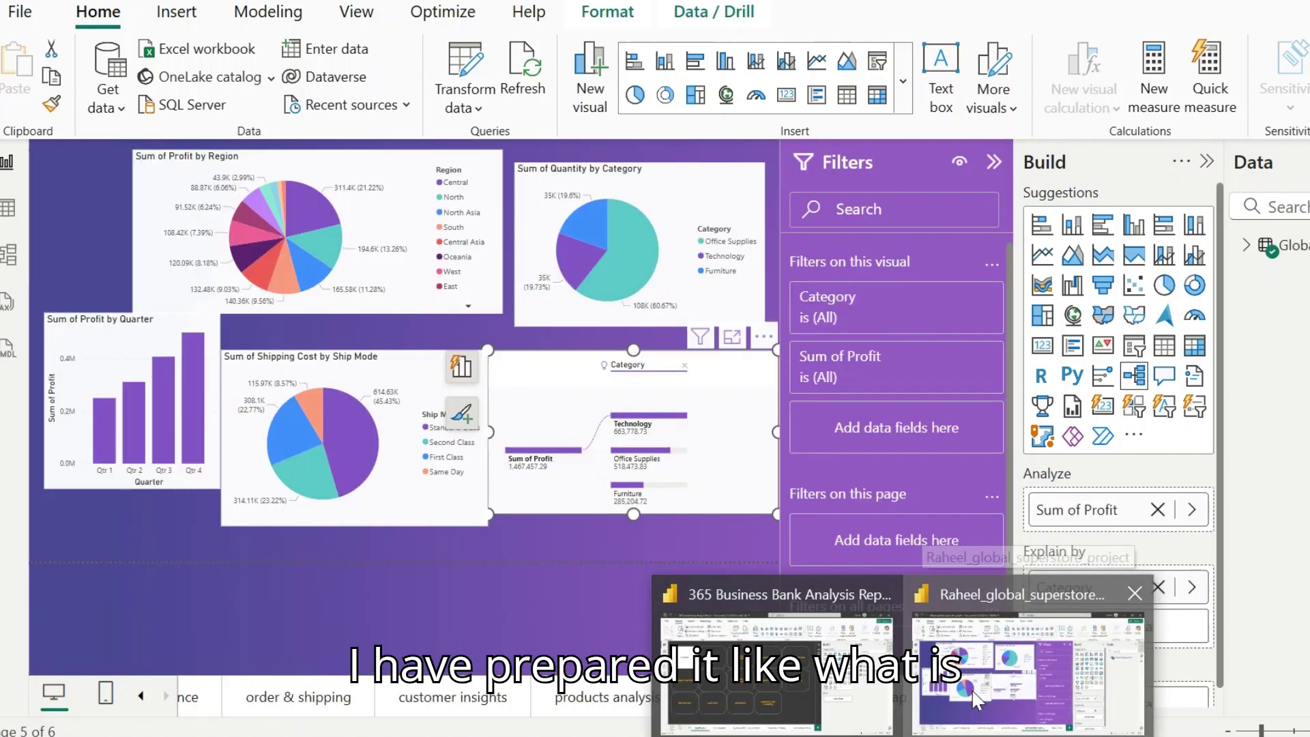
left_click(683, 369)
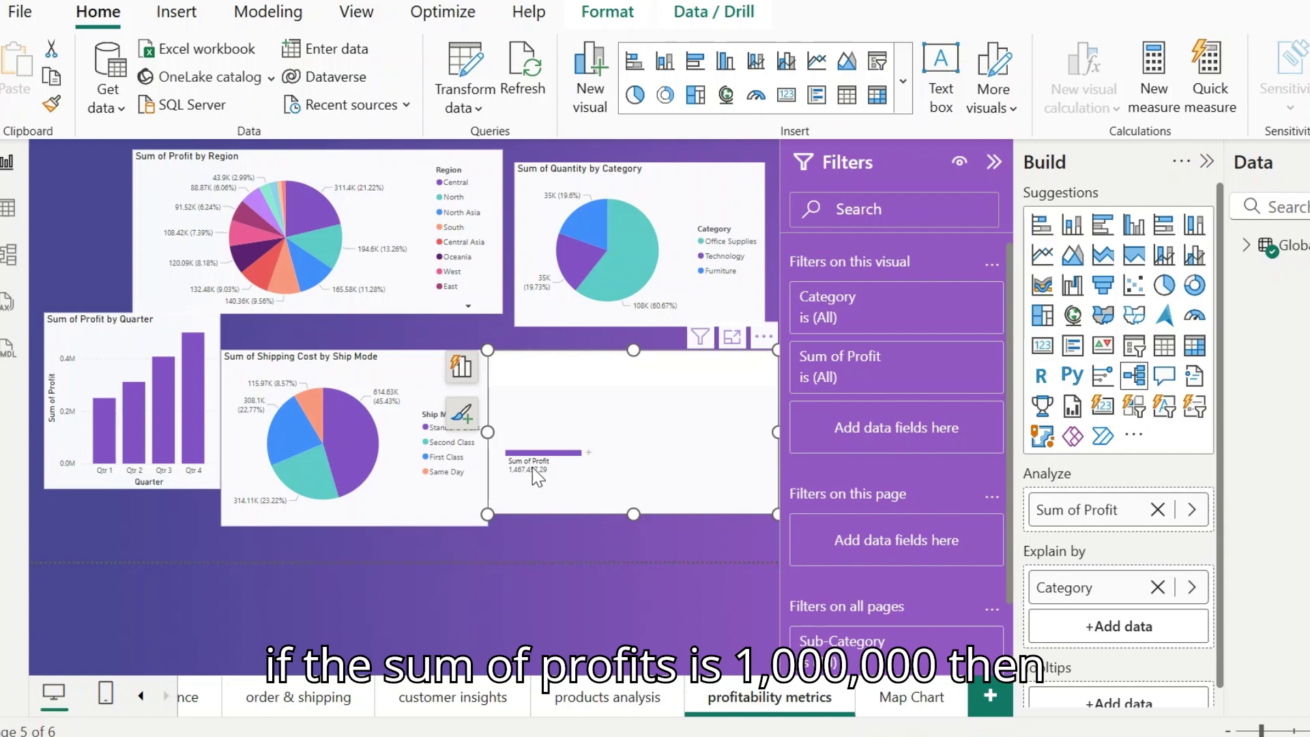
left_click(588, 455)
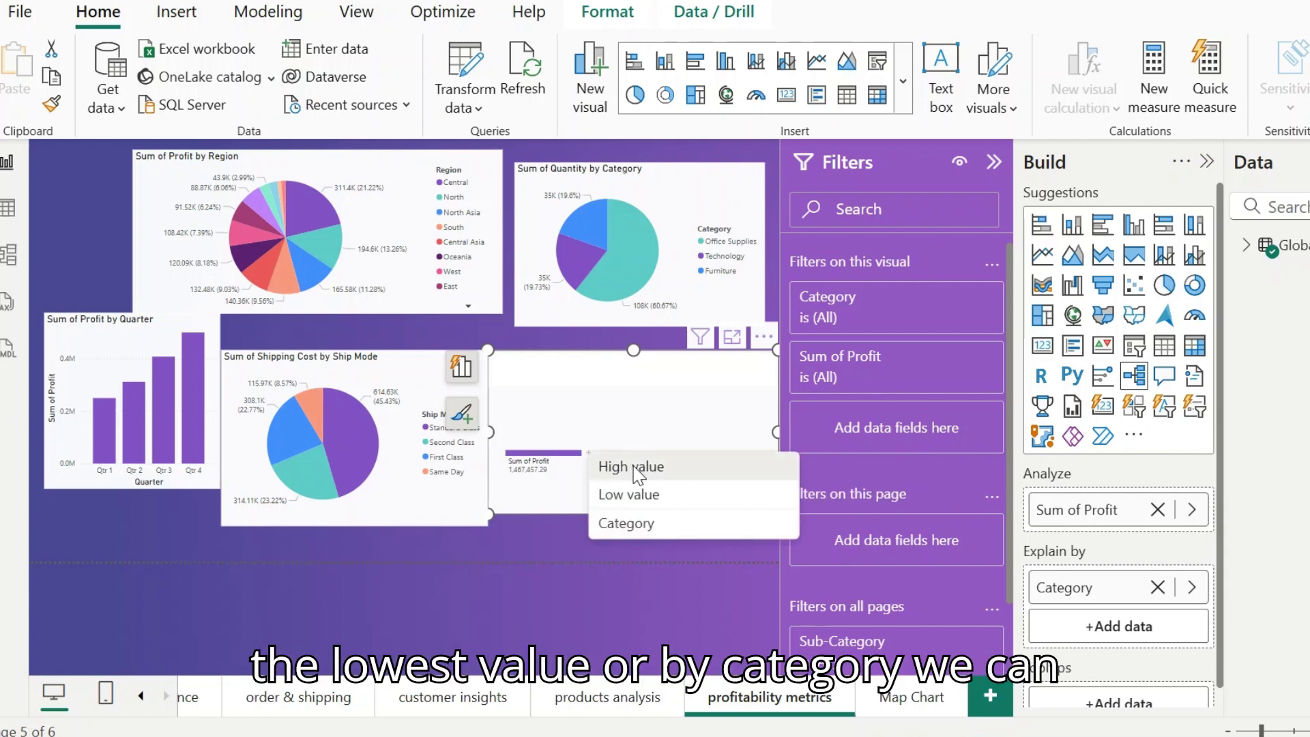
left_click(626, 523)
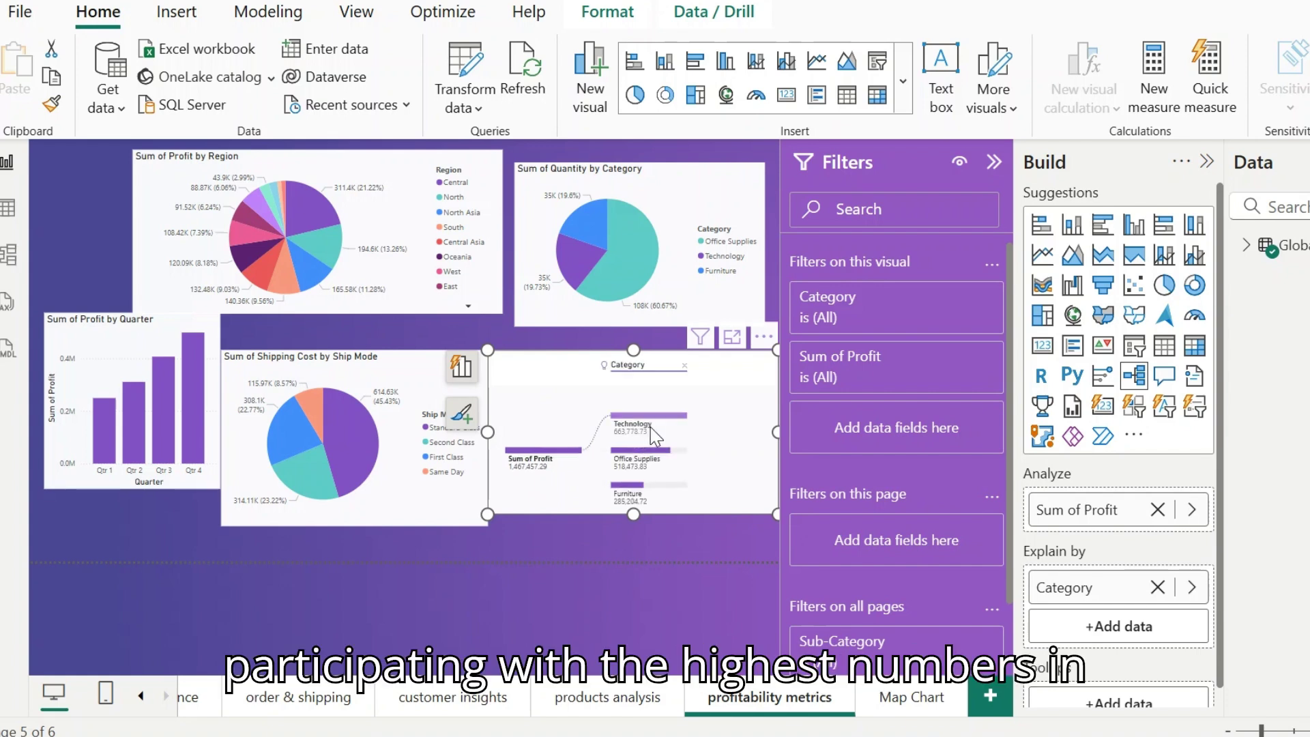
mouse_move(683, 431)
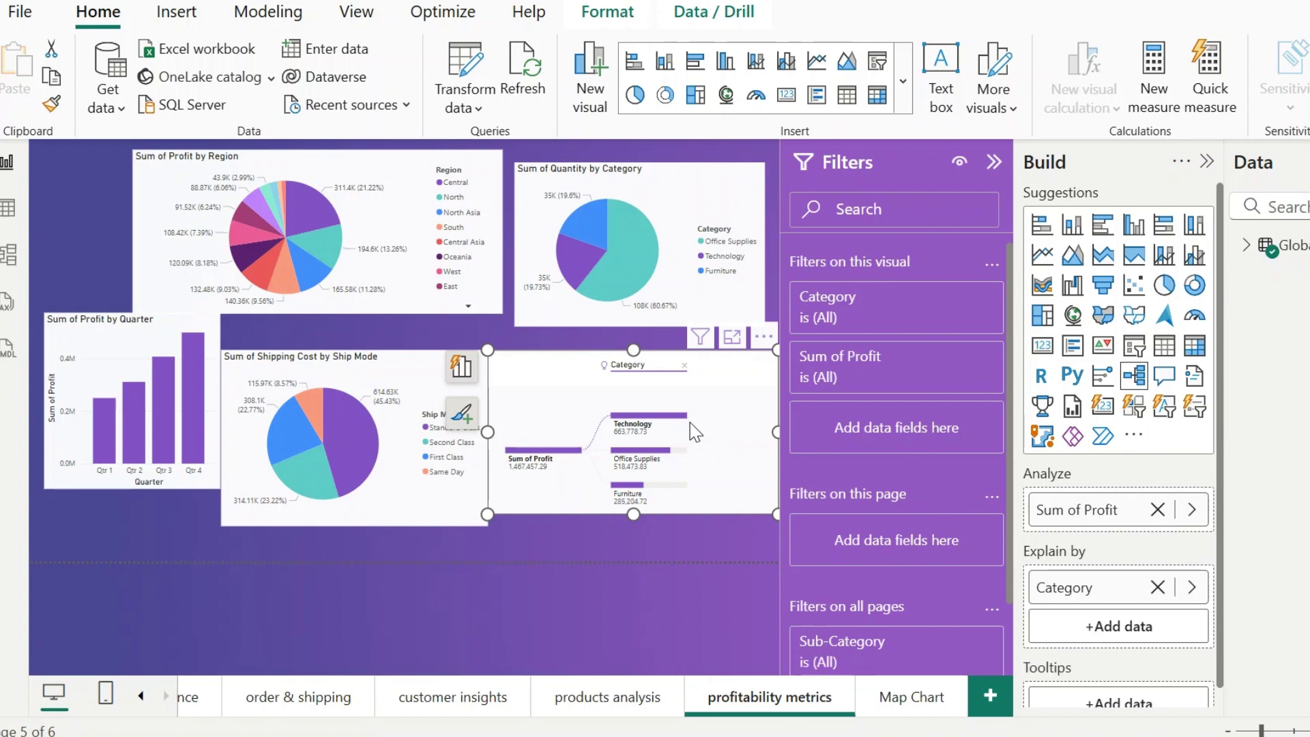
Replace the decomposition tree's split with a plain Category breakdown of Sum of Profit and make the visual taller.
left_click(681, 369)
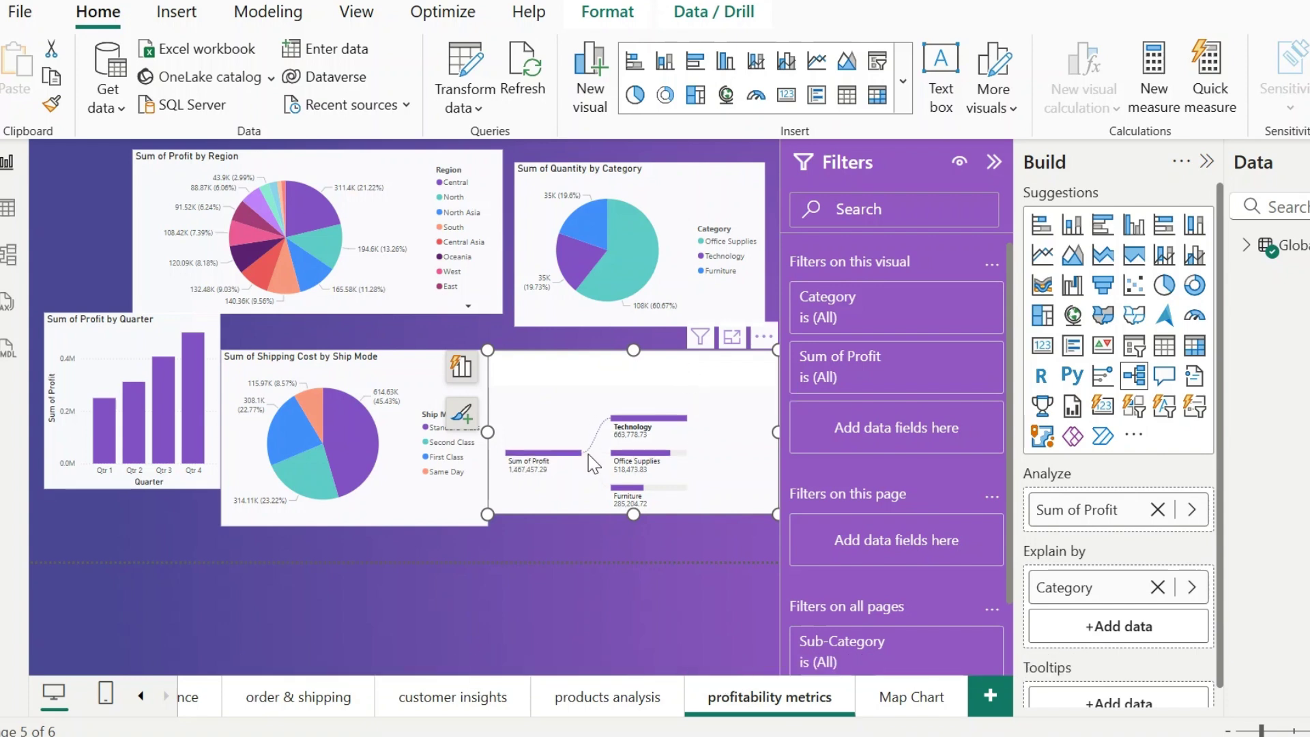
left_click(588, 455)
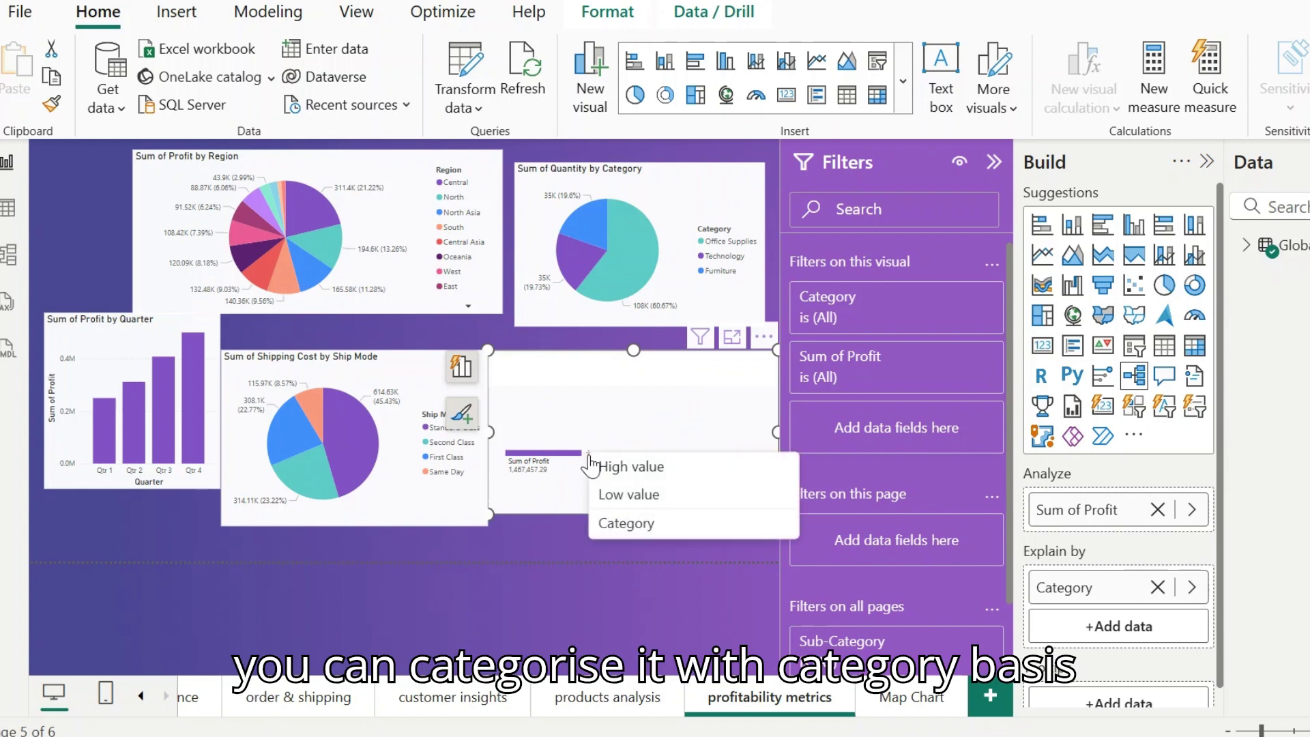
left_click(679, 511)
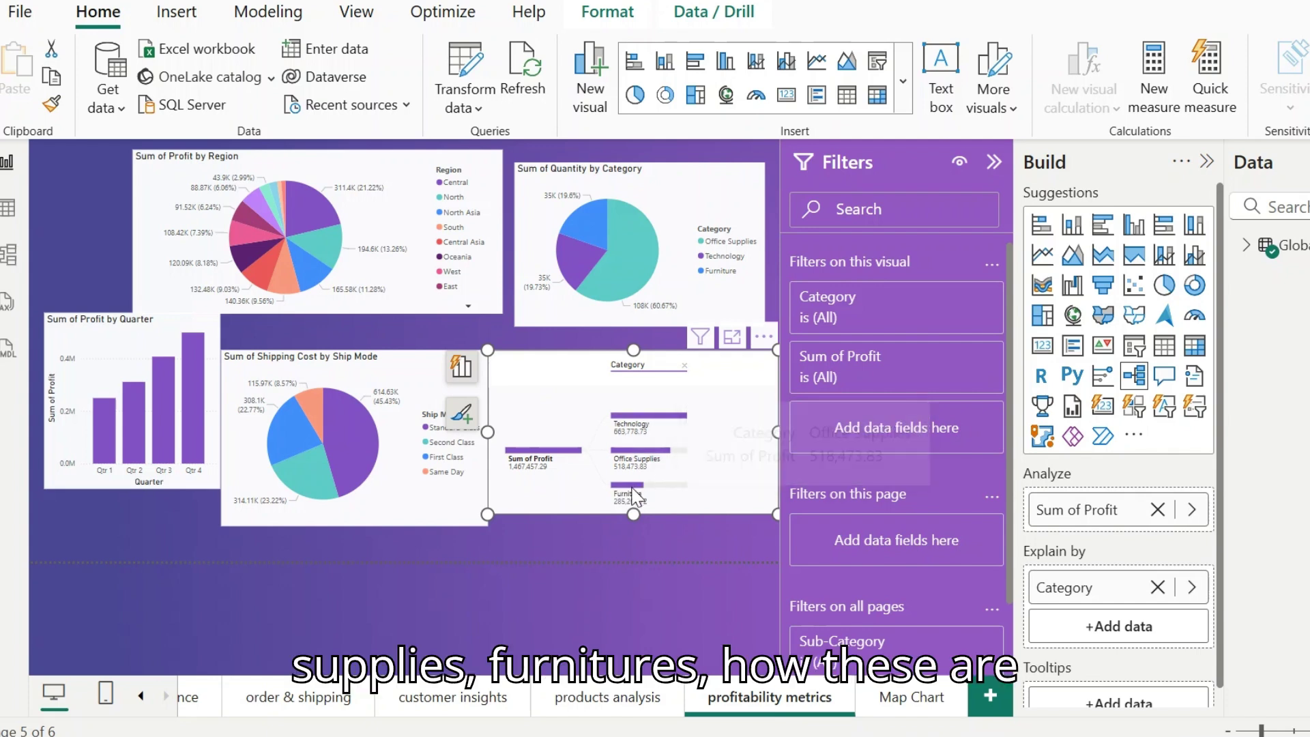
left_click_drag(633, 514, 633, 562)
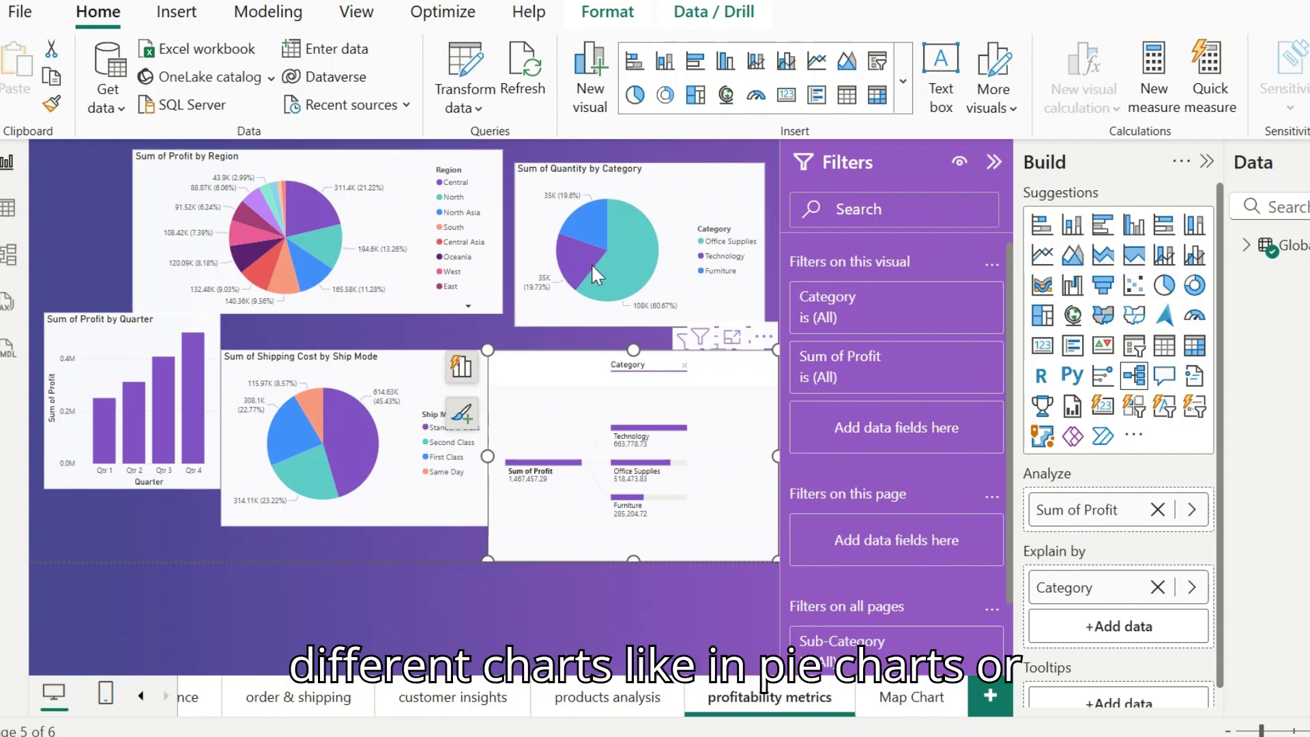
Return to the 365 Business Bank Analysis report and look through the full list of available colour themes.
mouse_move(295, 232)
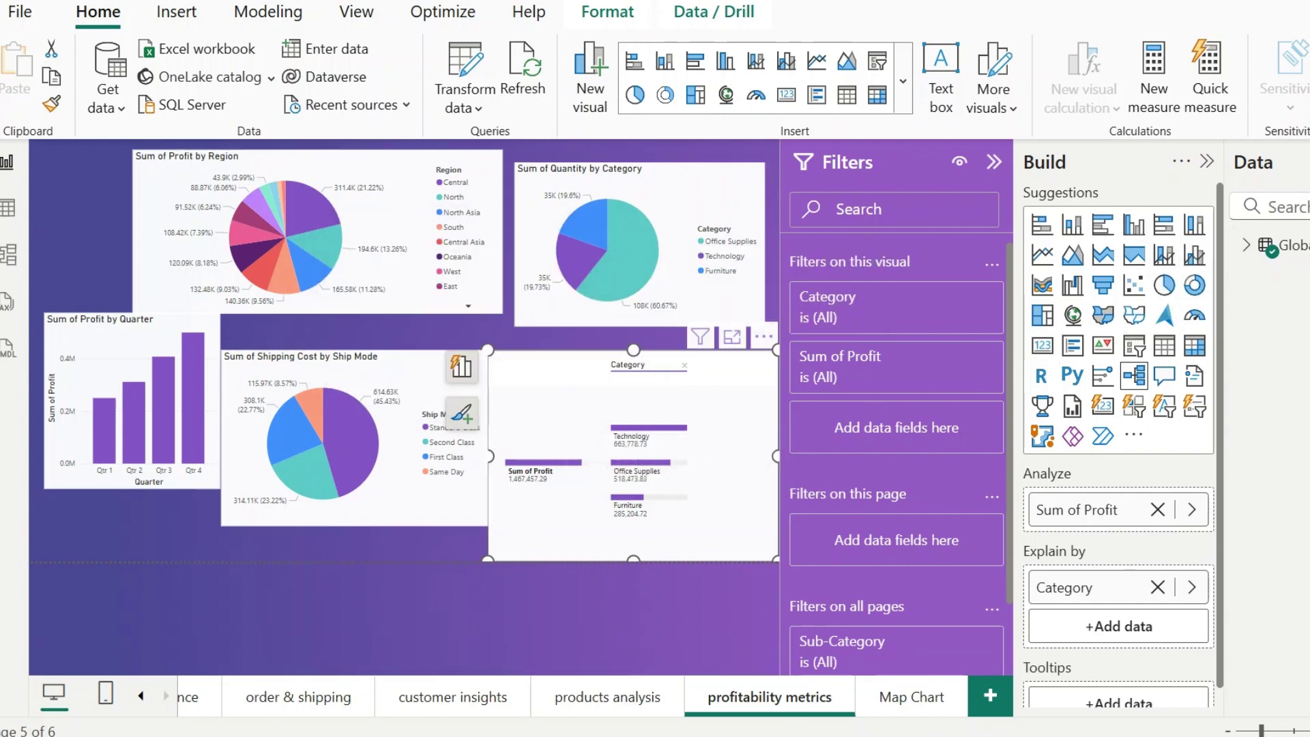
mouse_move(901, 734)
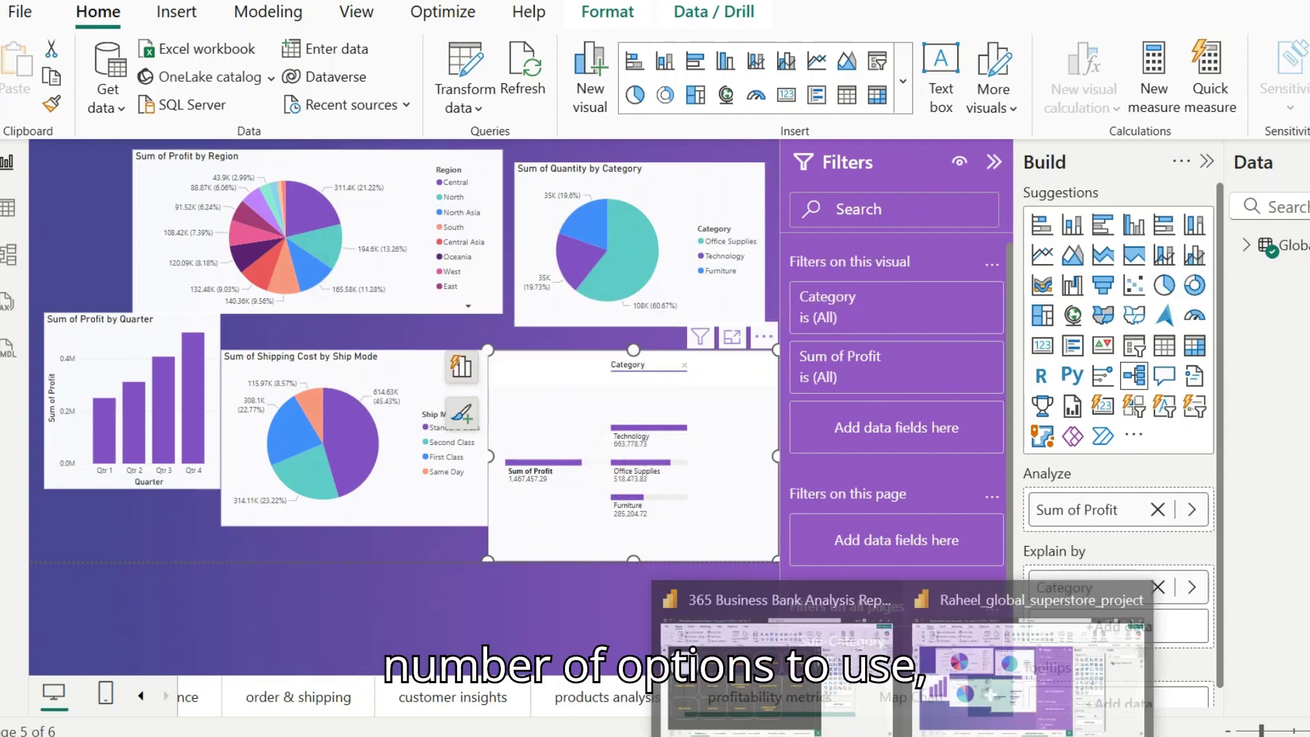
left_click(819, 713)
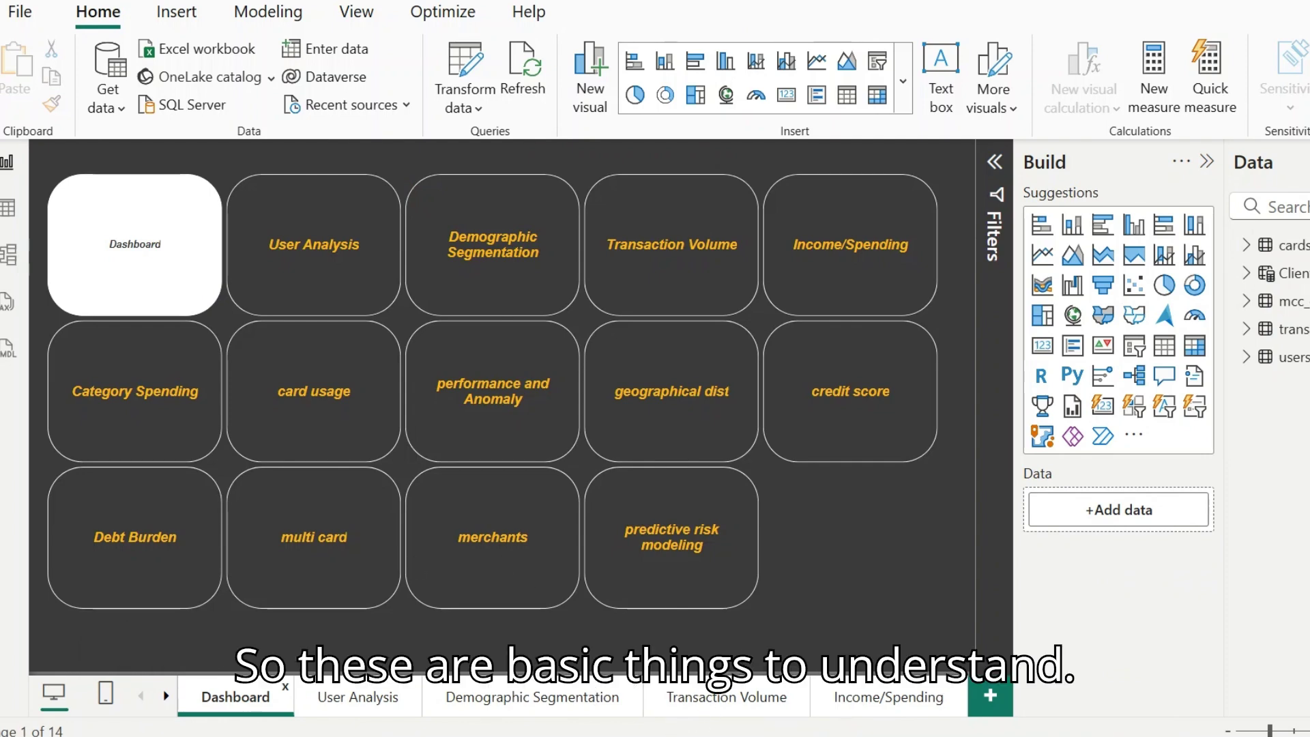
left_click(193, 15)
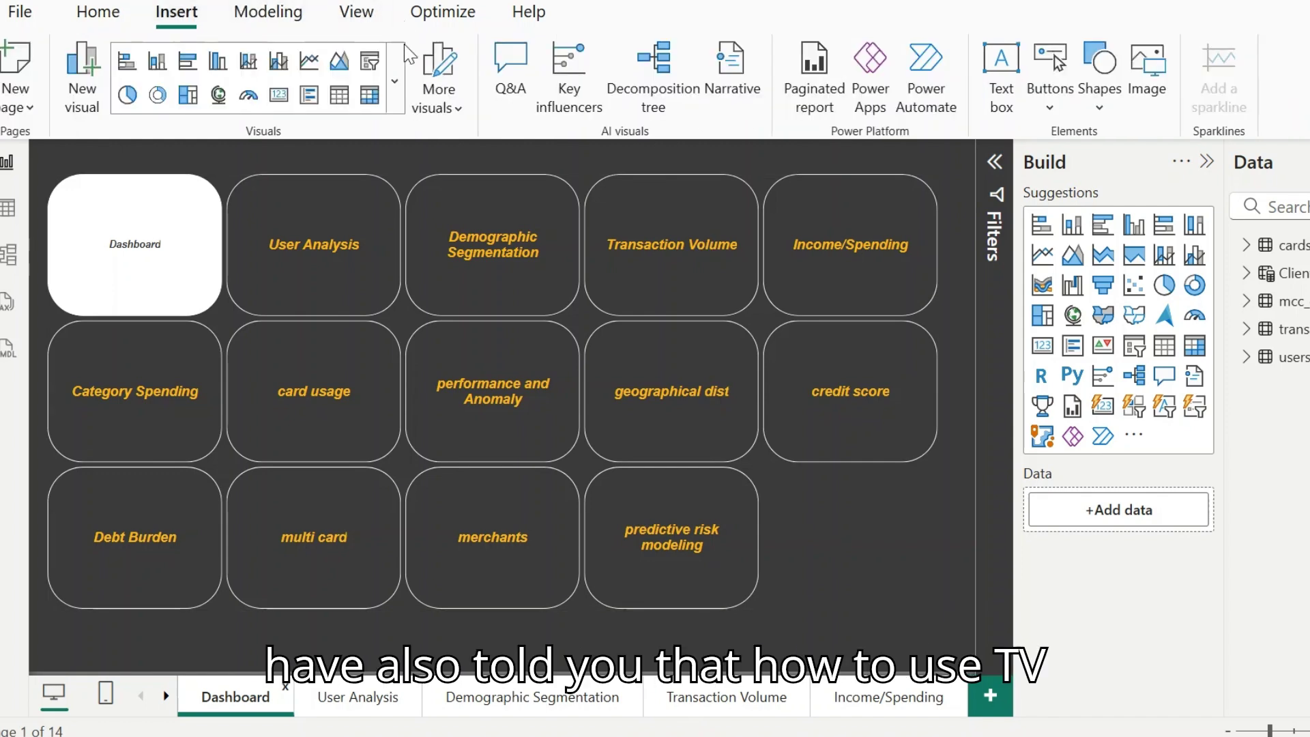
left_click(357, 12)
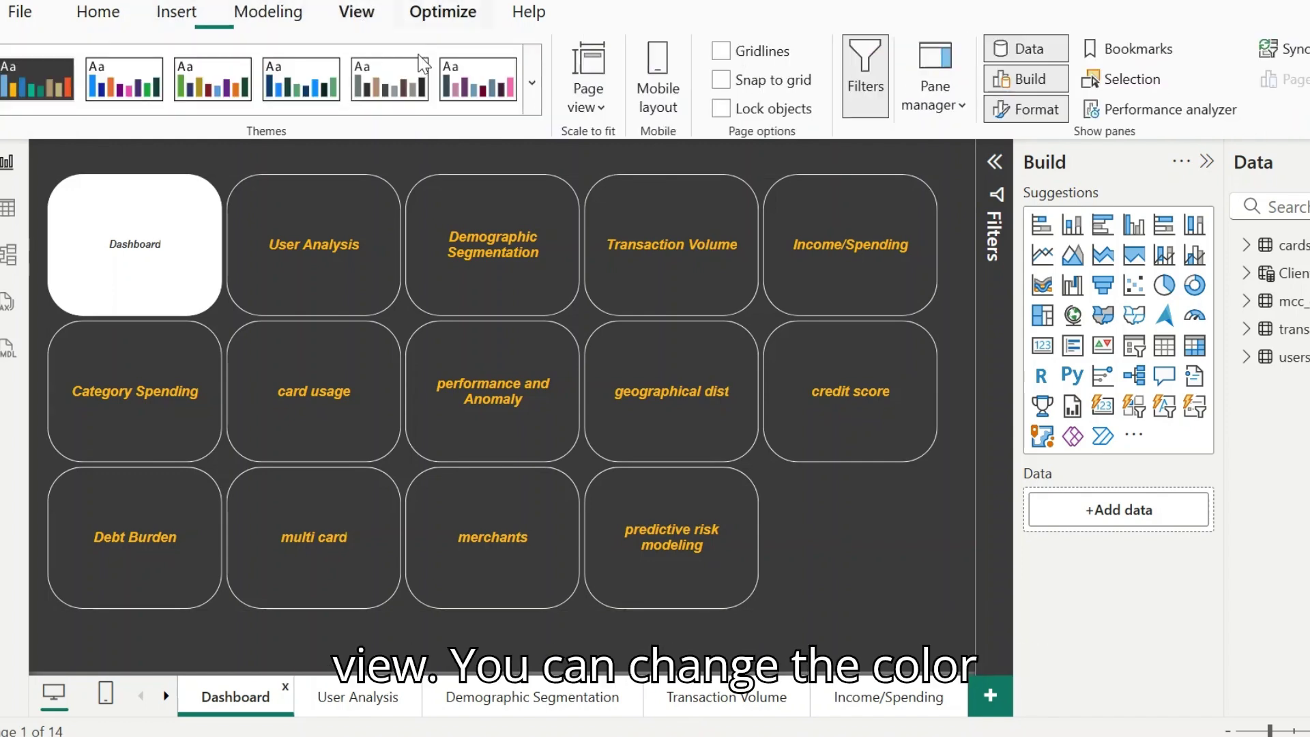
left_click(535, 83)
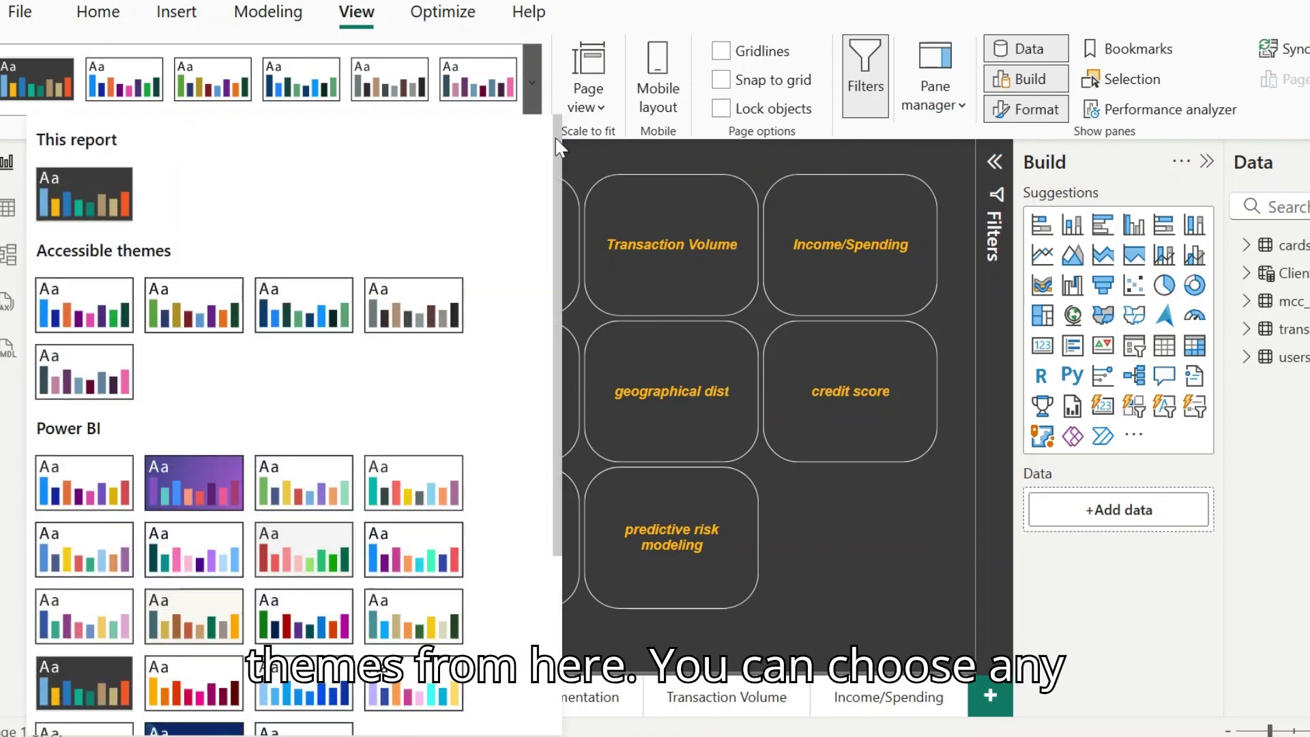
scroll(293, 355, "down", 3)
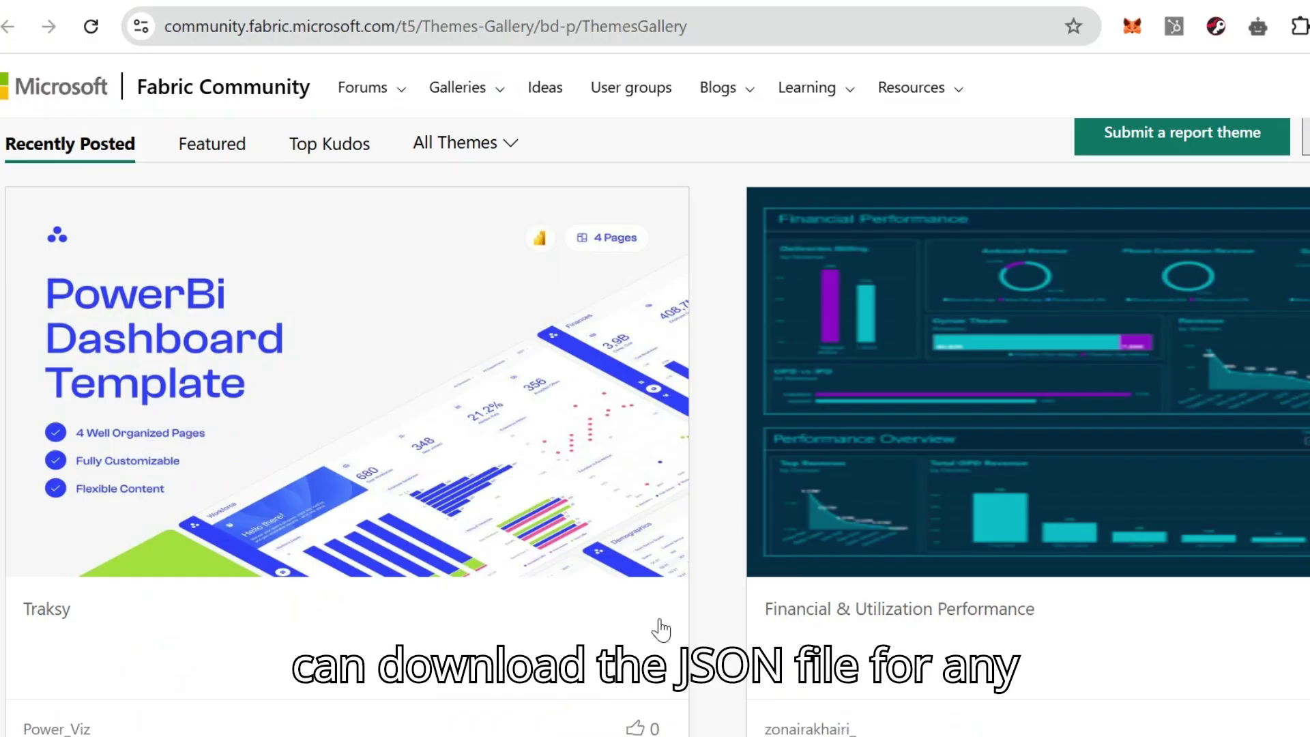
Browse the Fabric Community Themes Gallery in the browser and open the Gradient Lime theme.
scroll(660, 629, "down", 6)
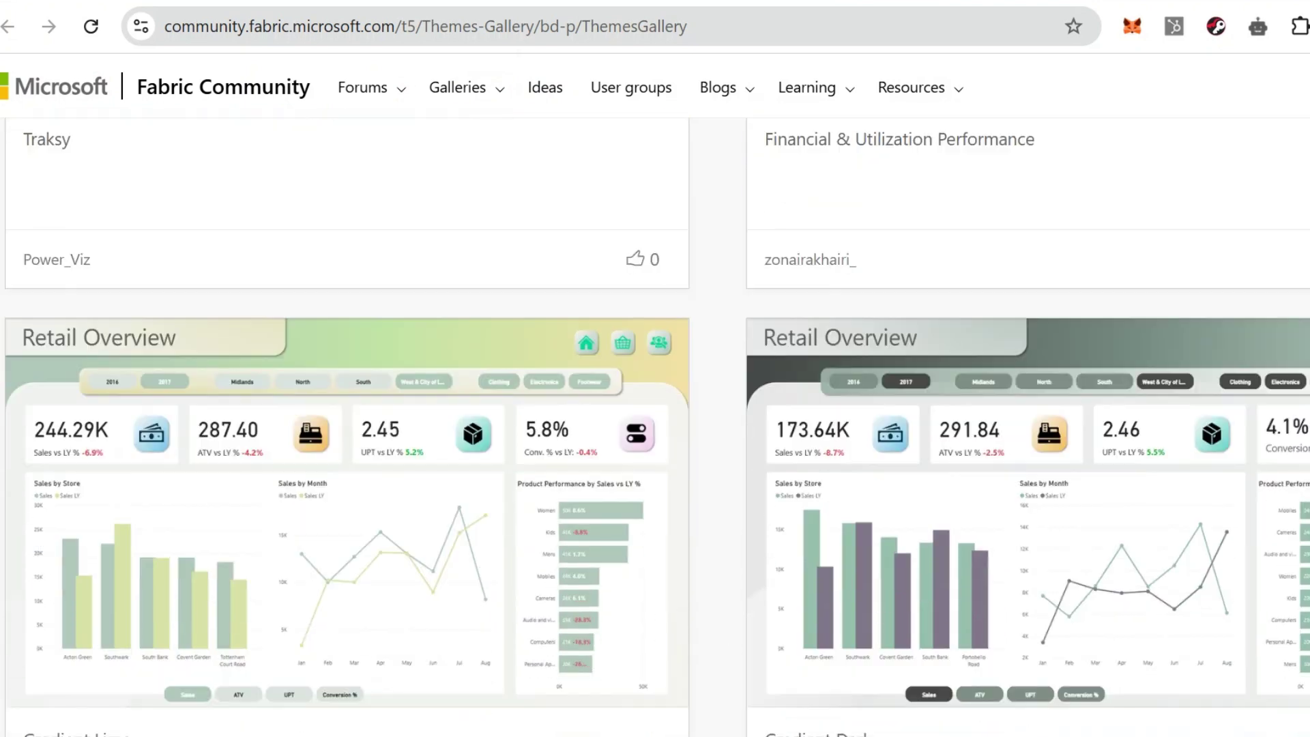
scroll(415, 280, "down", 3)
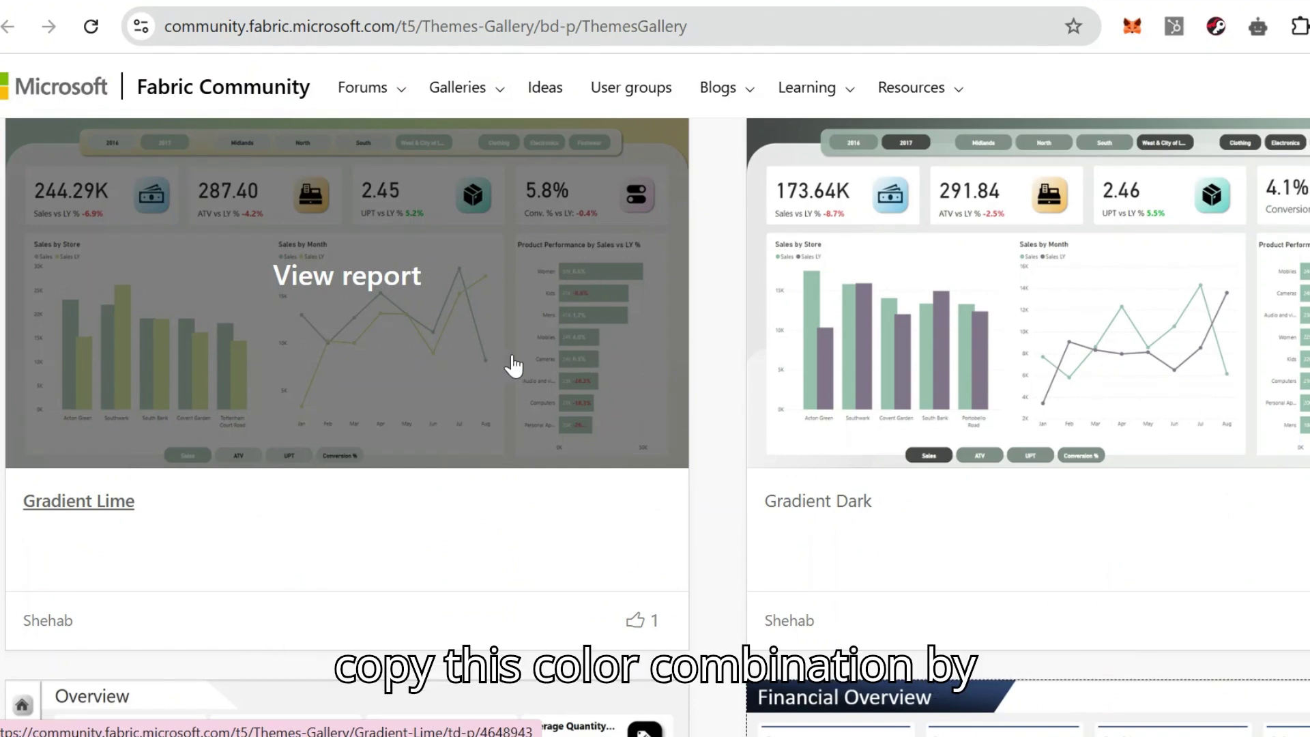
left_click(478, 365)
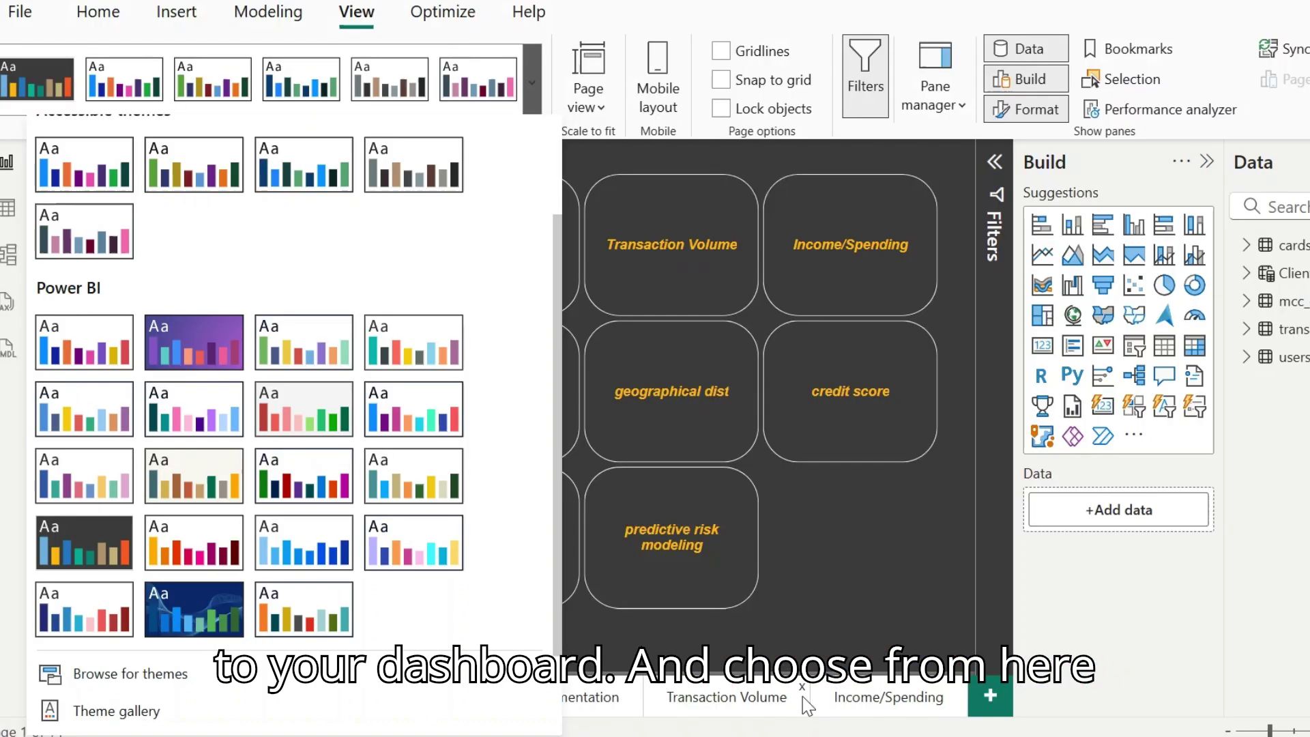
Show where a theme JSON file is imported in the report, cancel the import, and view the User Analysis and Demographic Segmentation pages.
left_click(143, 677)
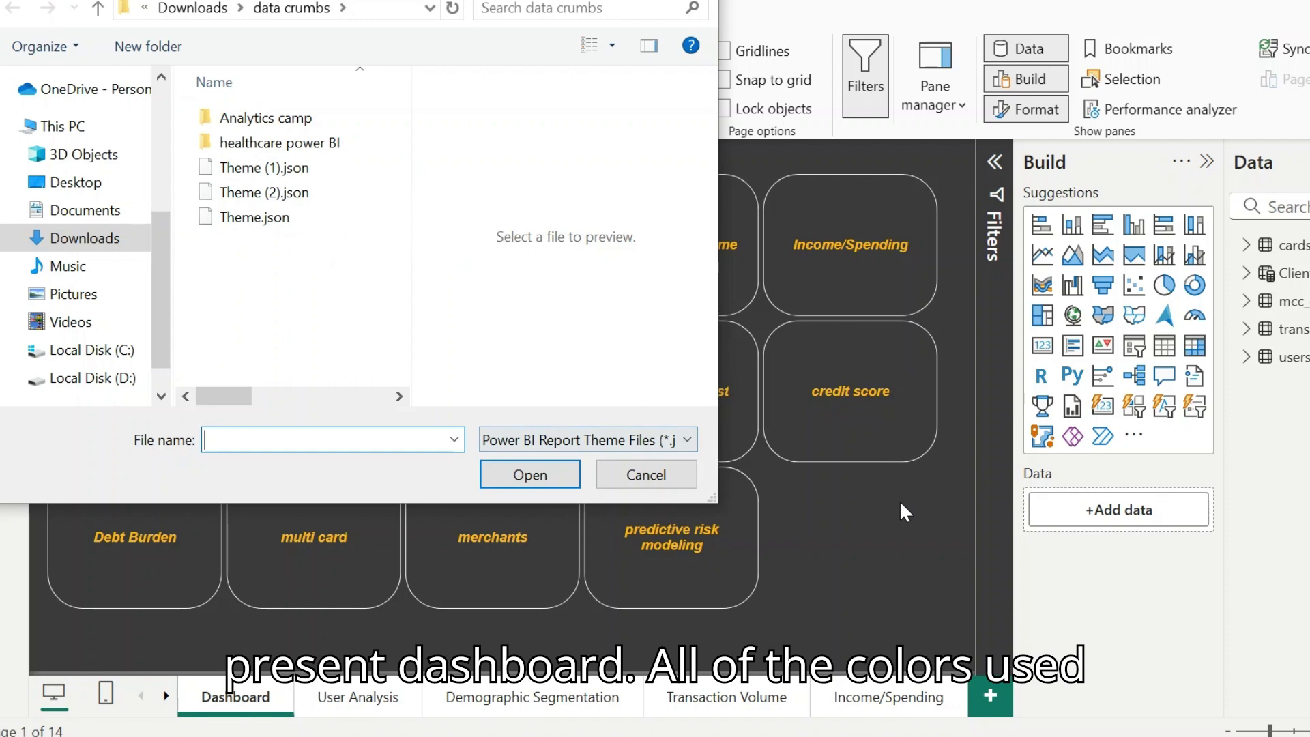
left_click(659, 475)
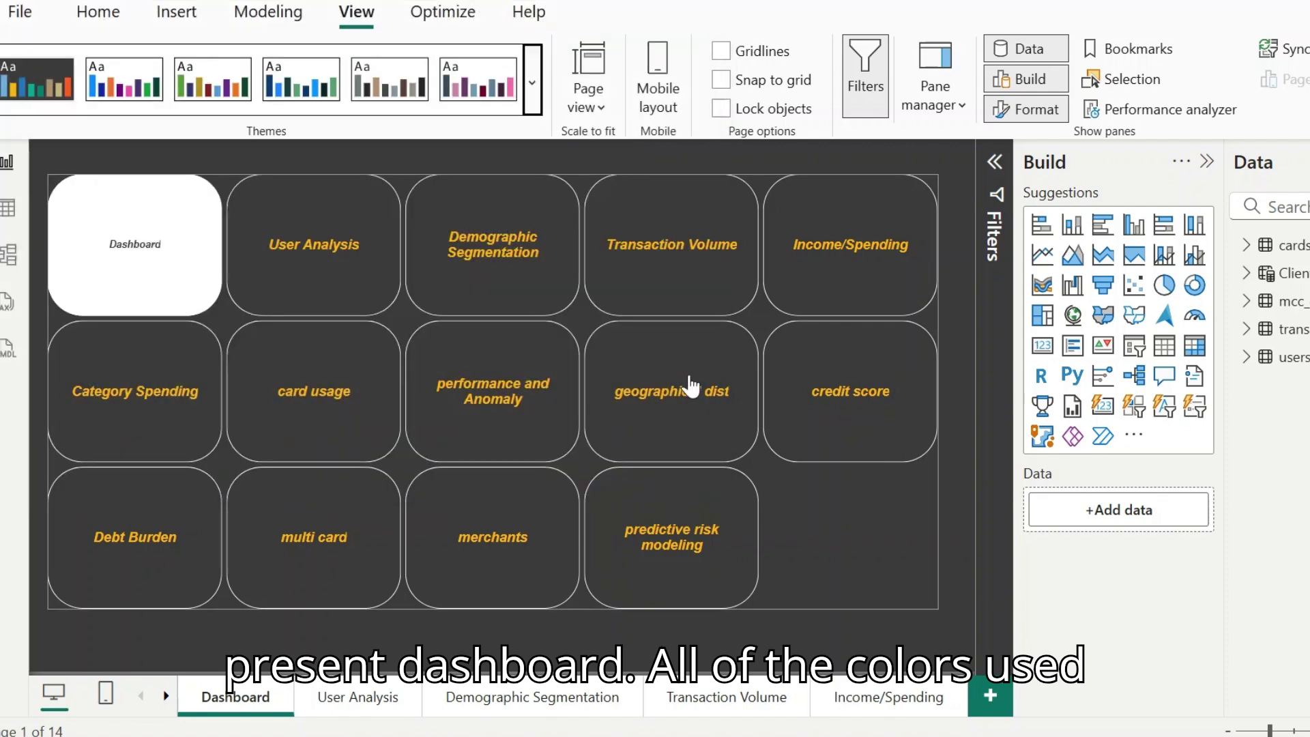
left_click(374, 705)
left_click(546, 697)
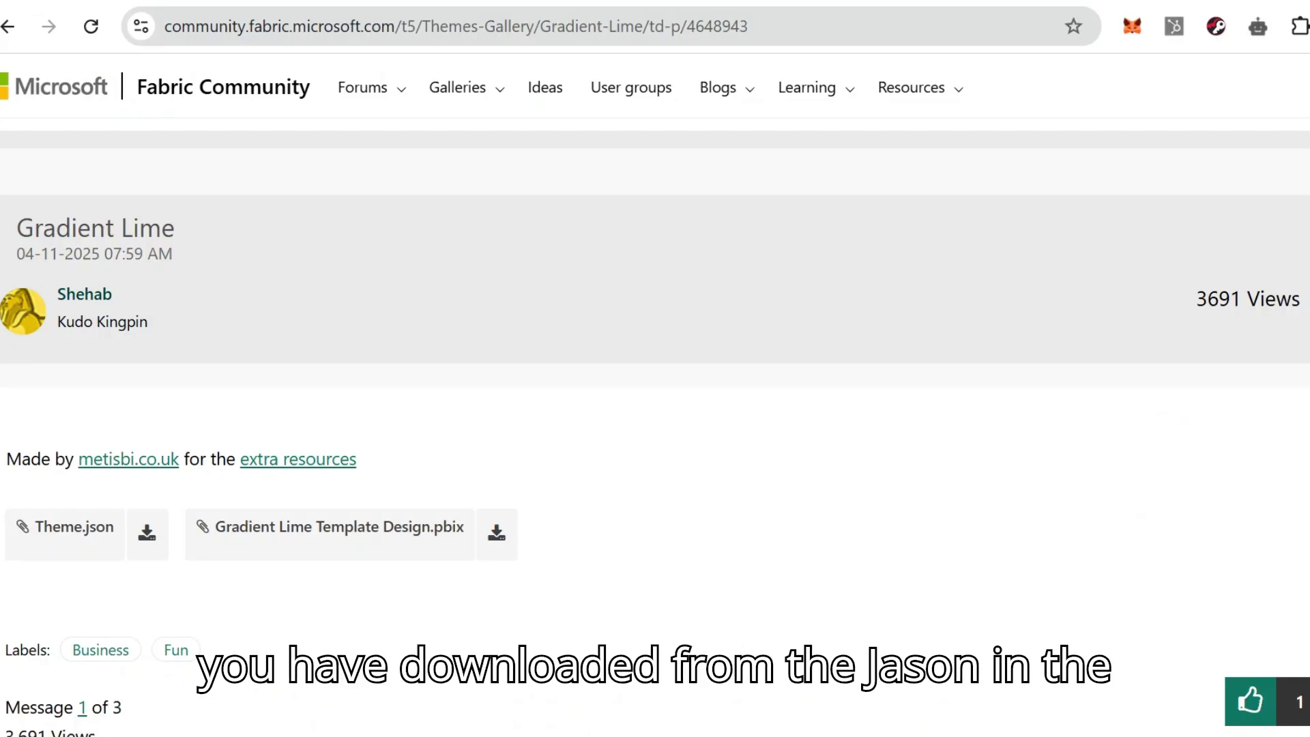
Examine the cards, charts and colours of the Gradient Lime retail preview in the browser and return to the bank report.
scroll(565, 363, "up", 8)
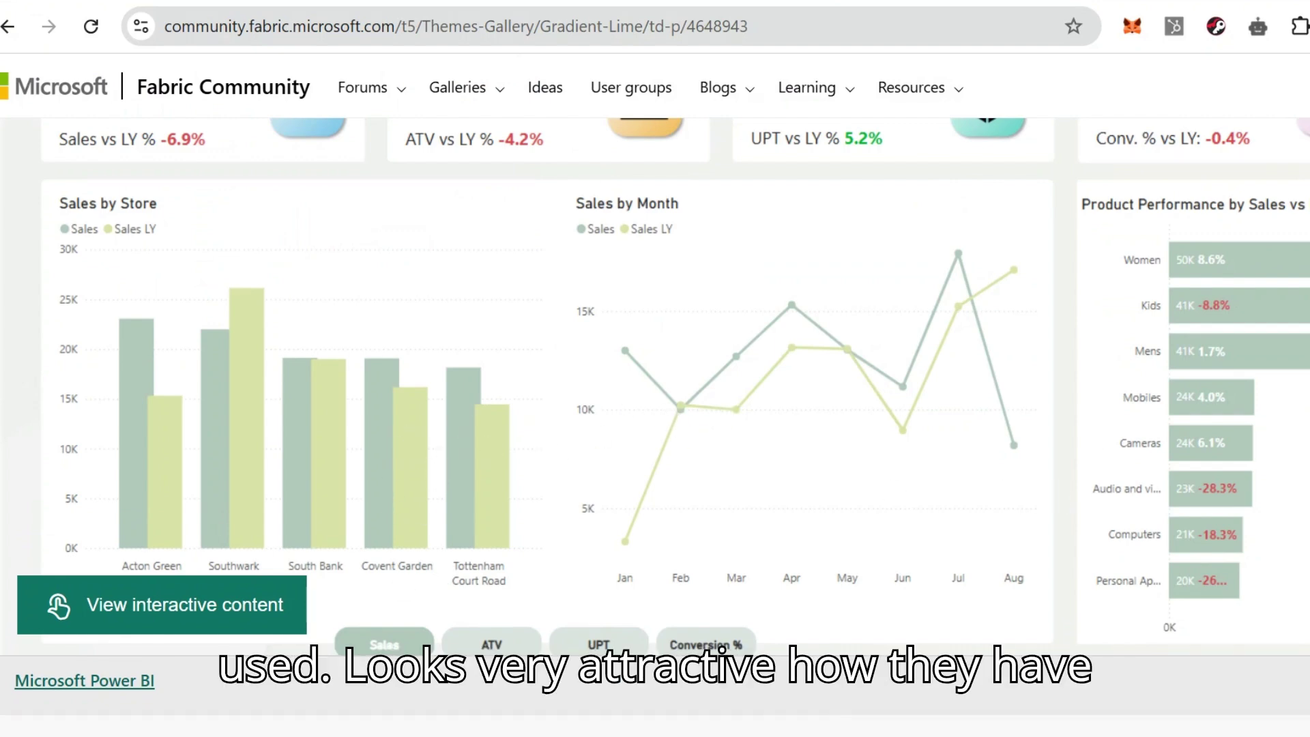
scroll(1060, 492, "up", 1)
scroll(655, 423, "up", 2)
scroll(862, 164, "up", 1)
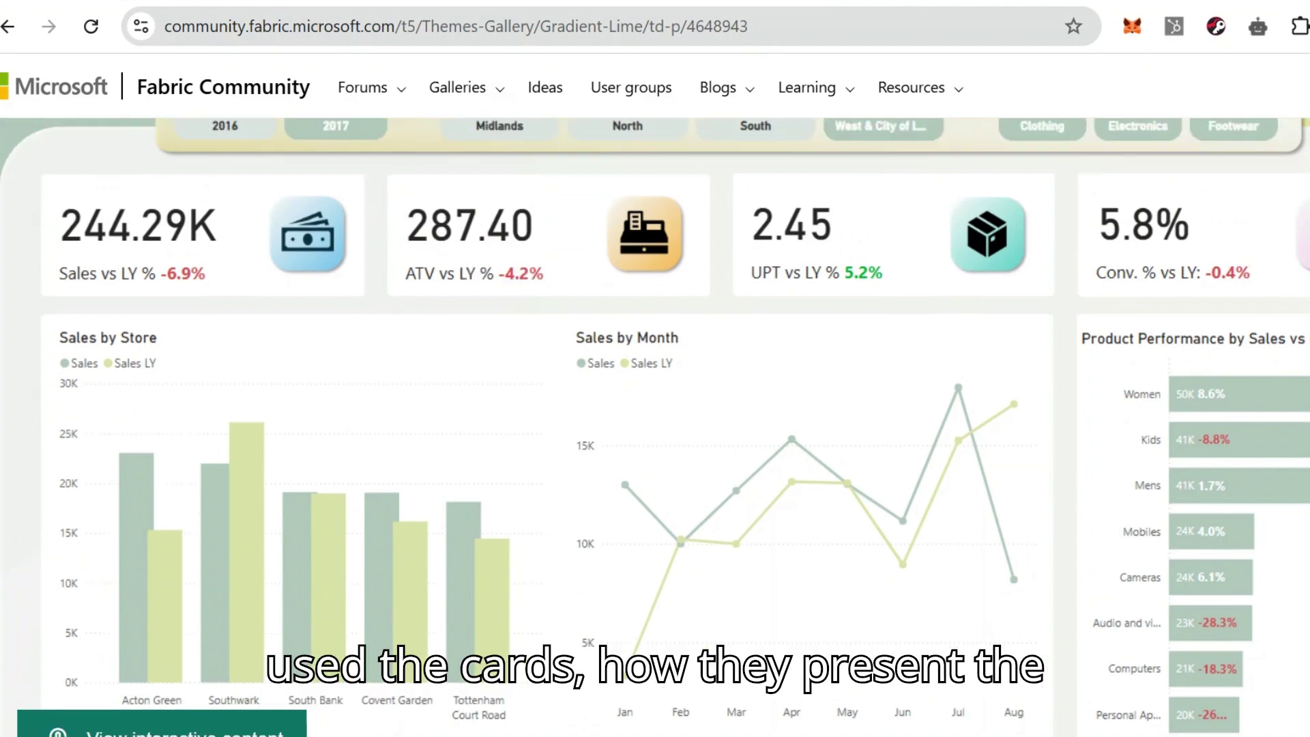
scroll(969, 294, "up", 3)
scroll(969, 293, "down", 1)
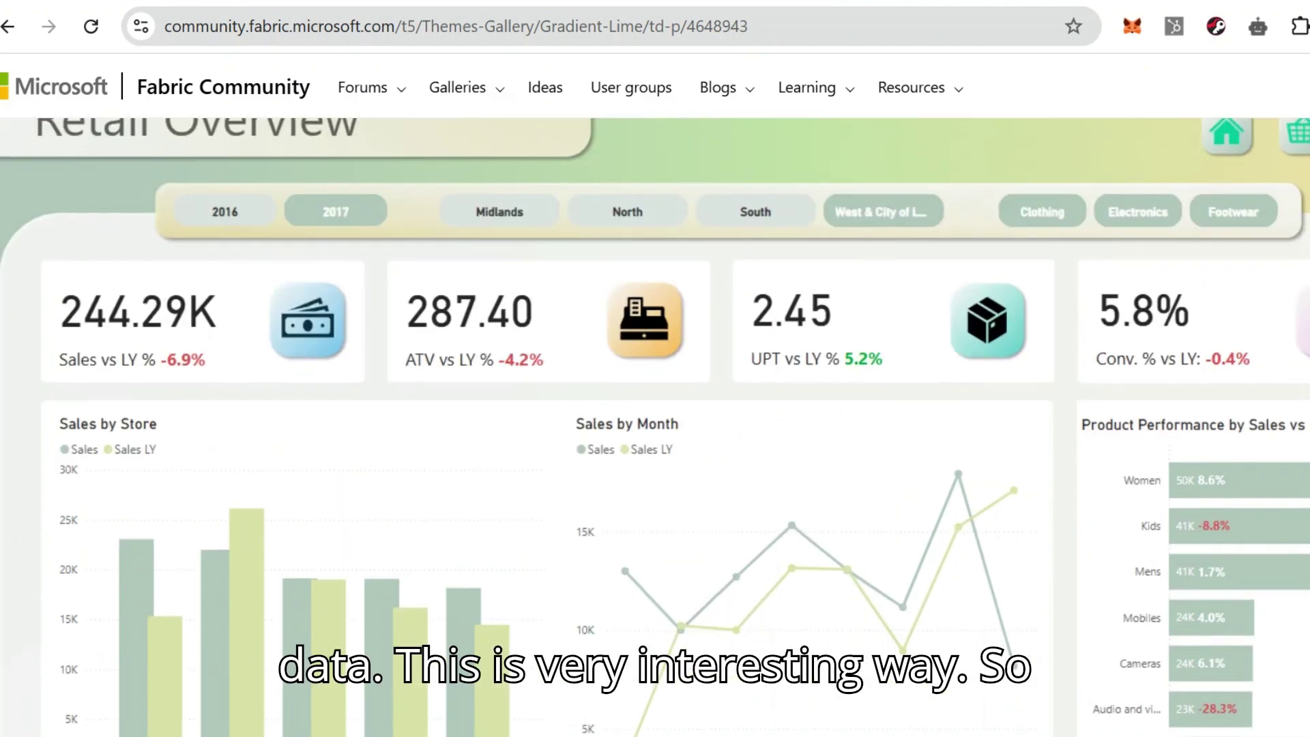
scroll(655, 423, "down", 5)
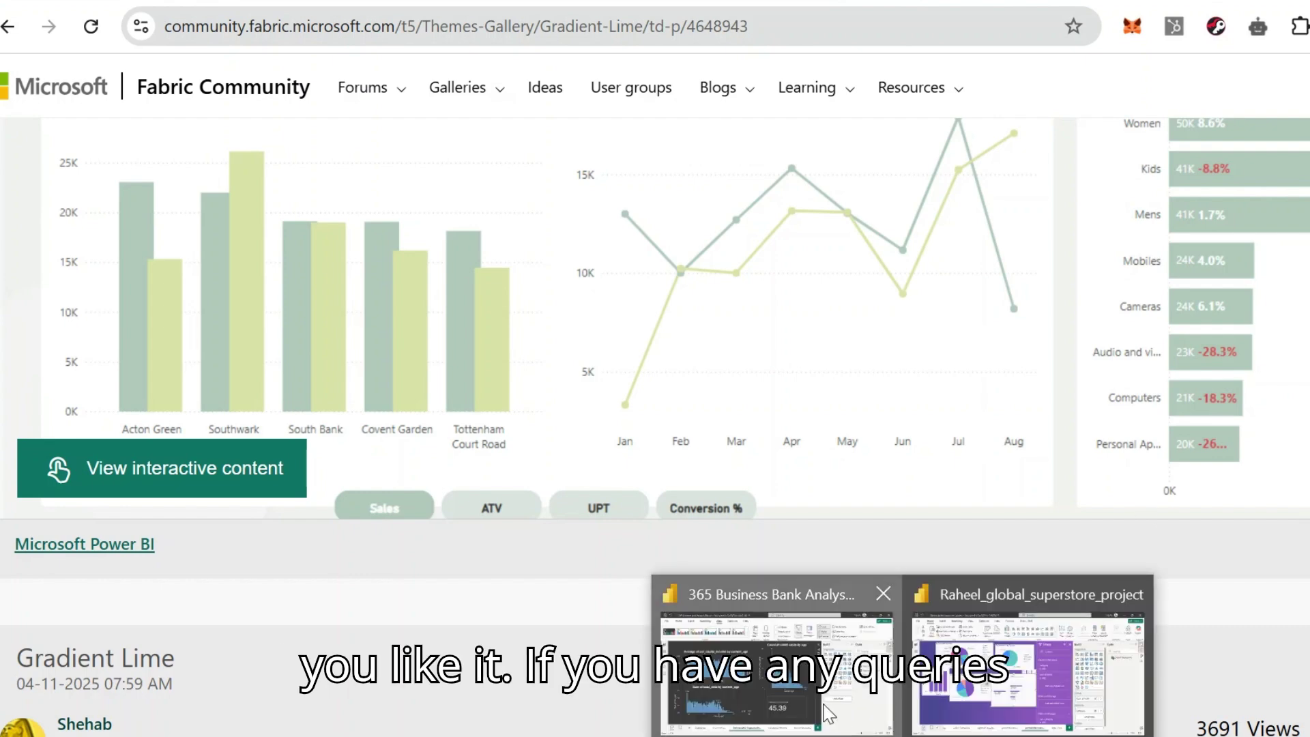
left_click(828, 713)
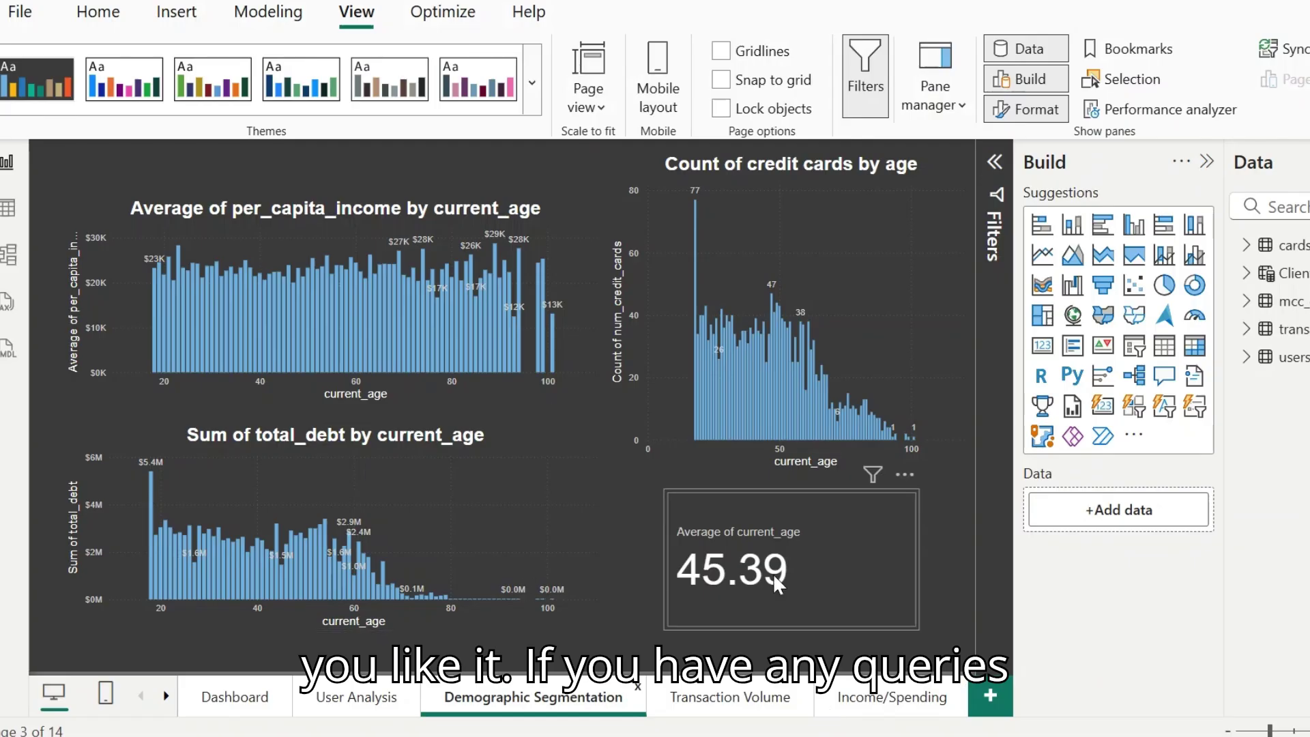